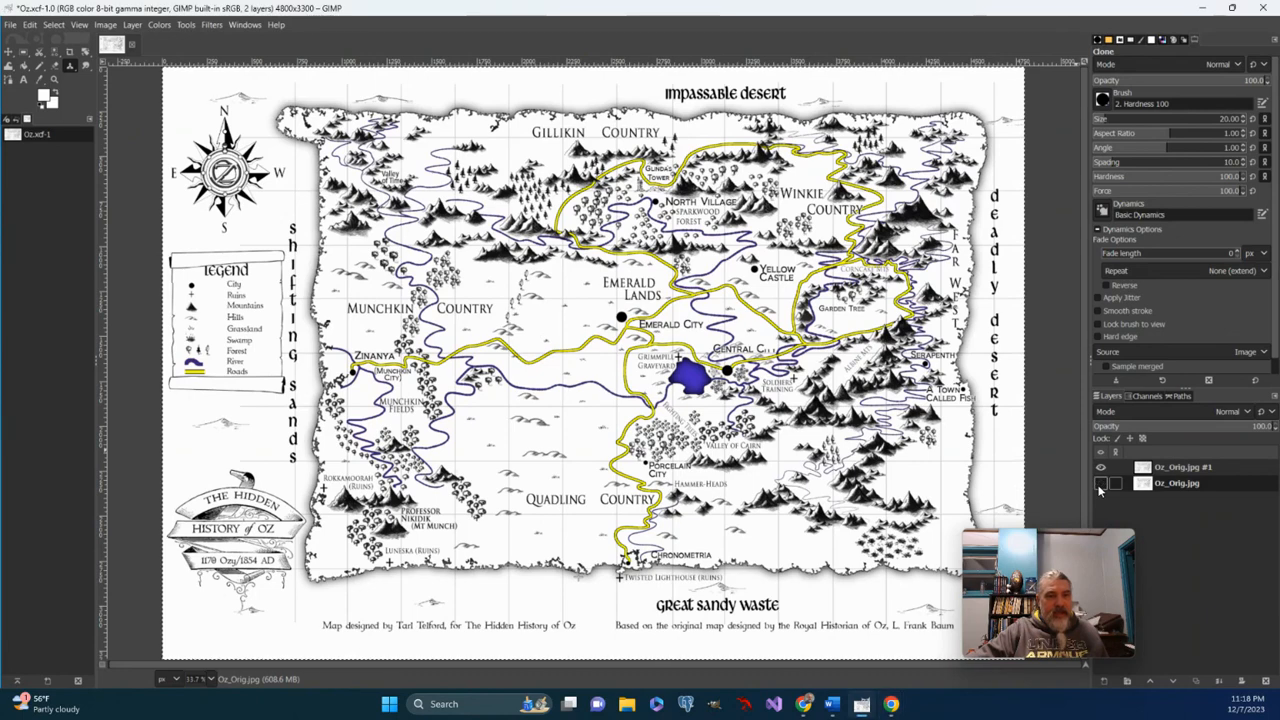
# Toggle the Oz_Orig.jpg #1 labels layer off, on, then off again to view the bare map.
pyautogui.click(1101, 469)
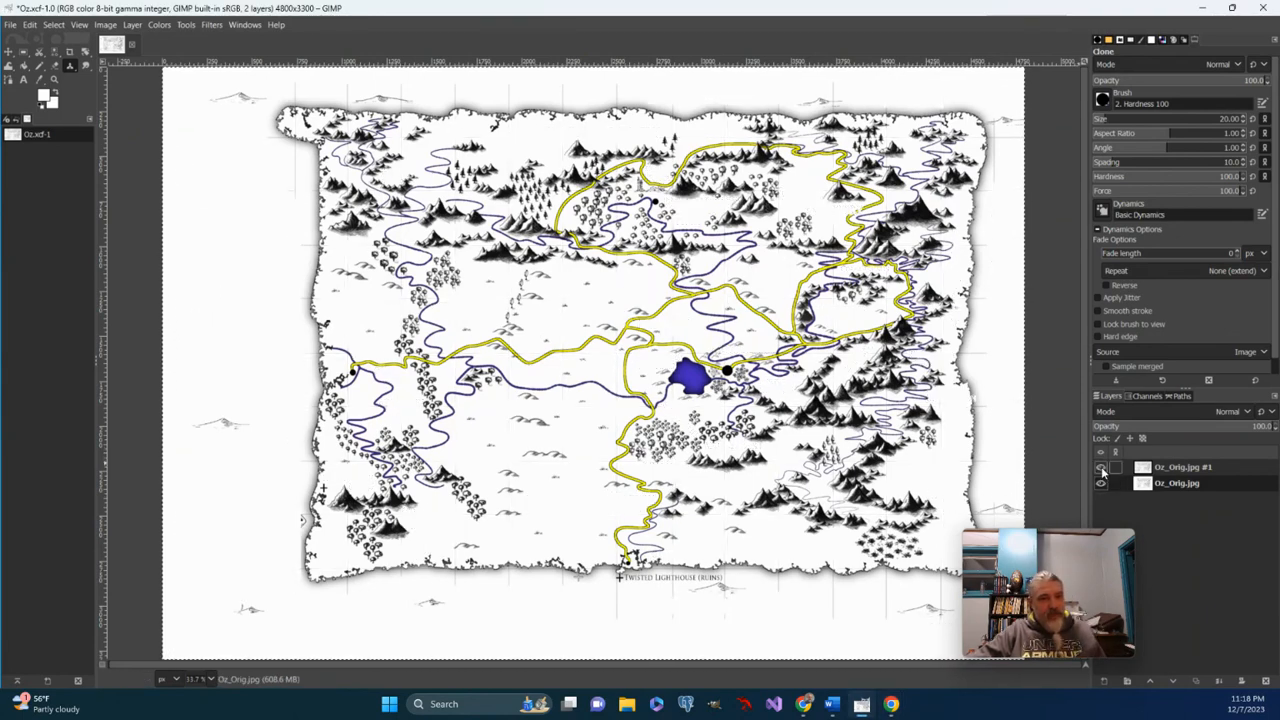
pyautogui.click(1101, 468)
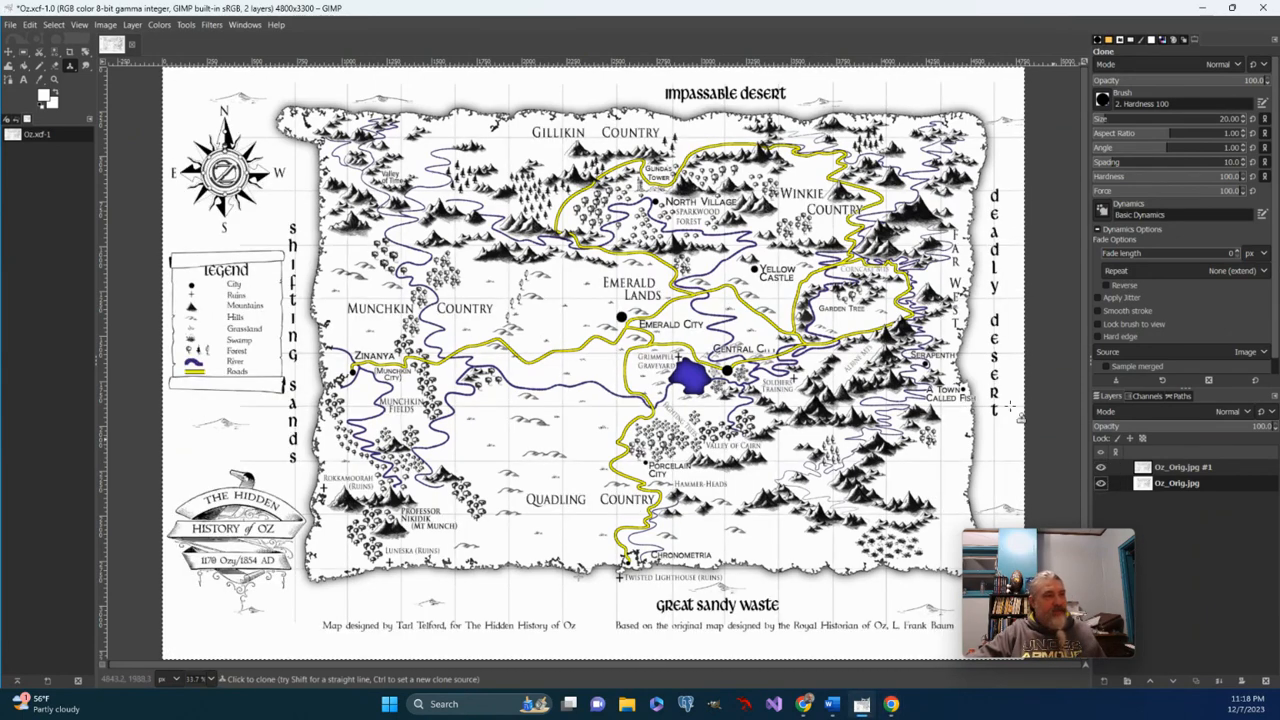
pyautogui.click(1101, 467)
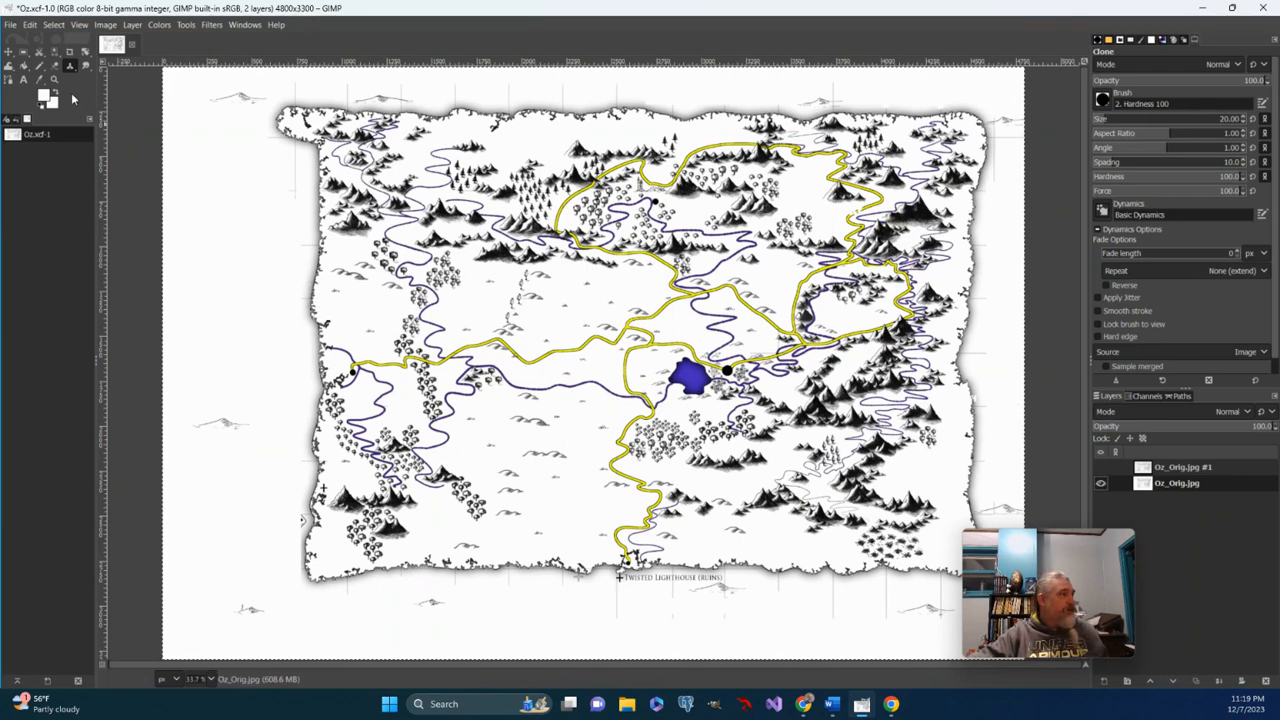
# Try the Eraser on the blank paper, then switch to the Clone tool.
pyautogui.hotkey('shift', 'e')
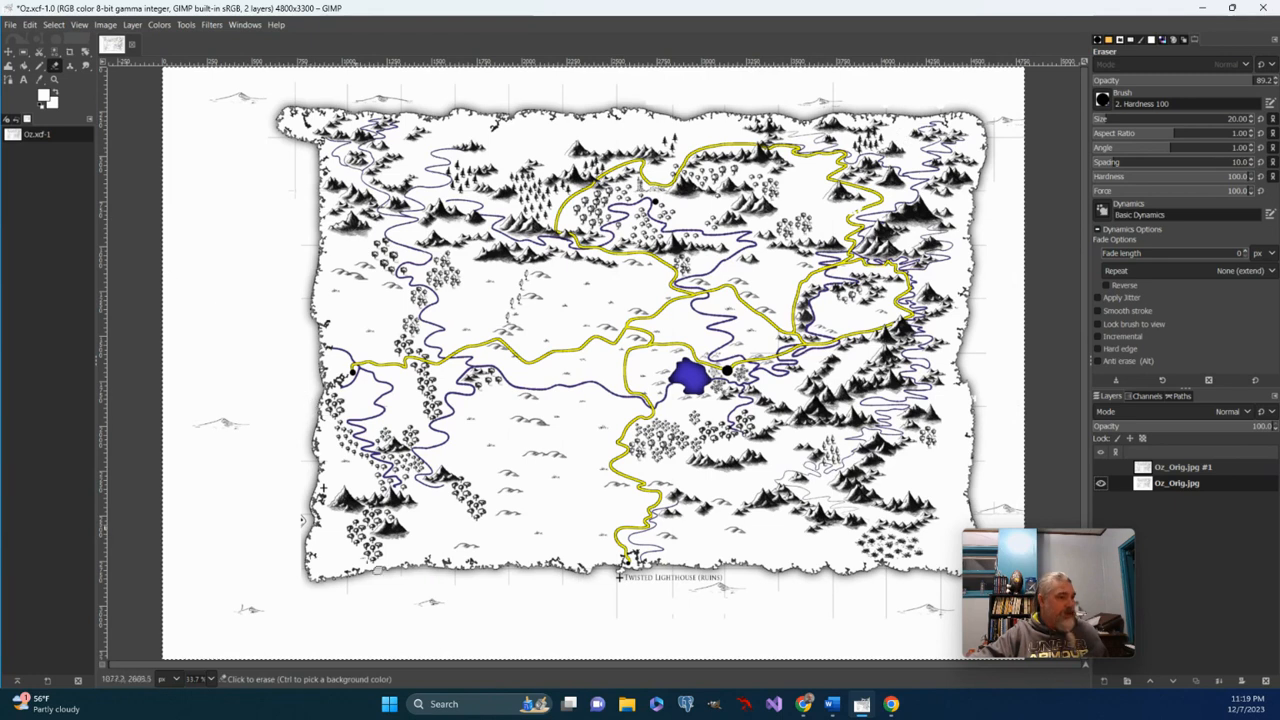
pyautogui.click(619, 79)
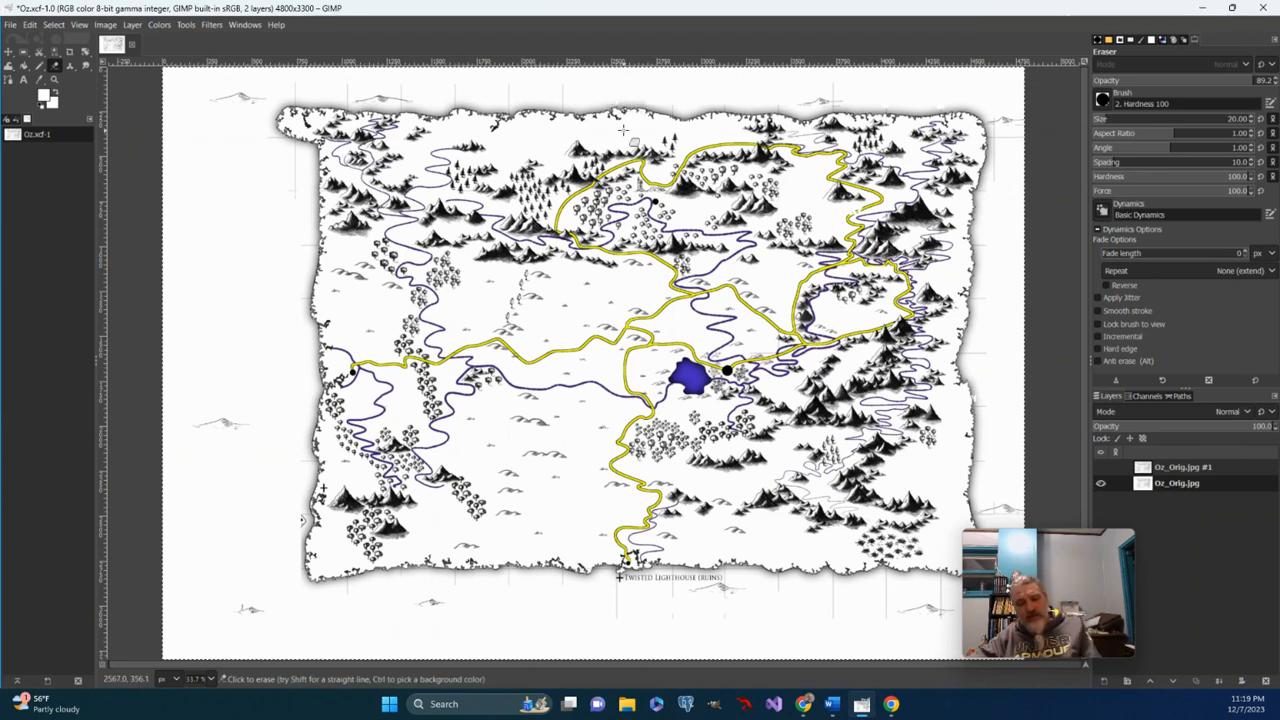
pyautogui.press('ctrl')
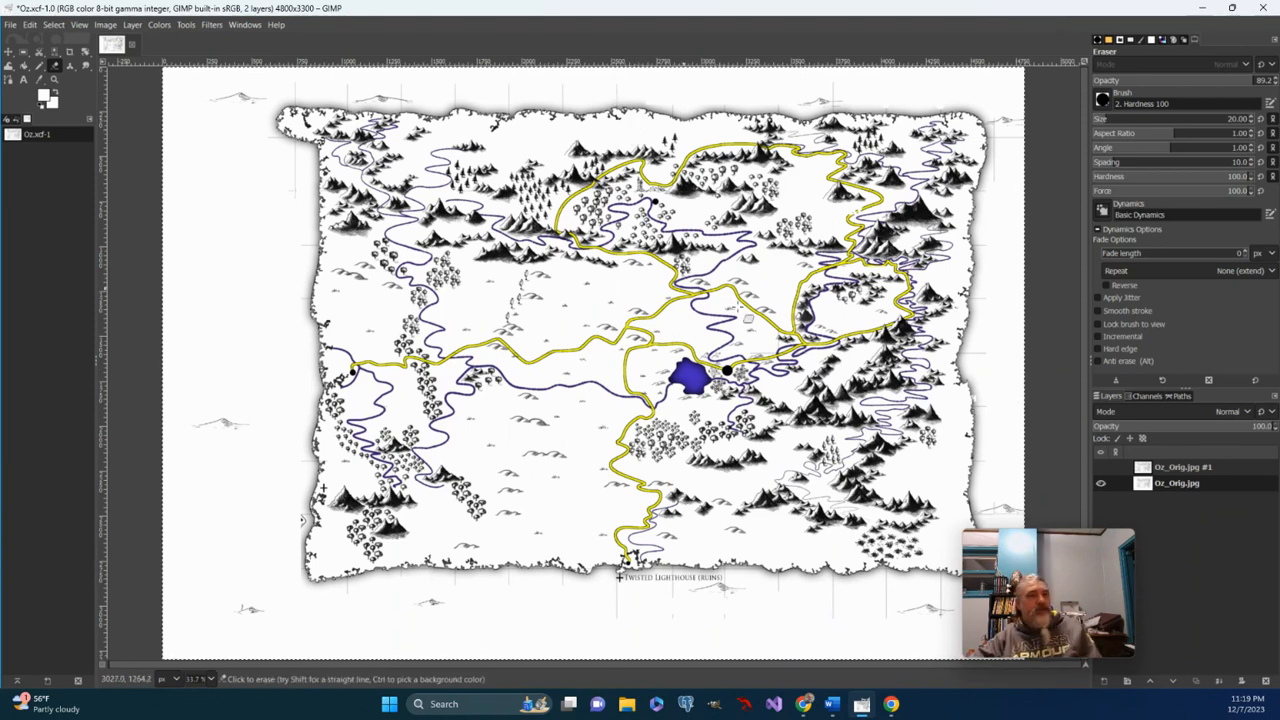
pyautogui.click(70, 67)
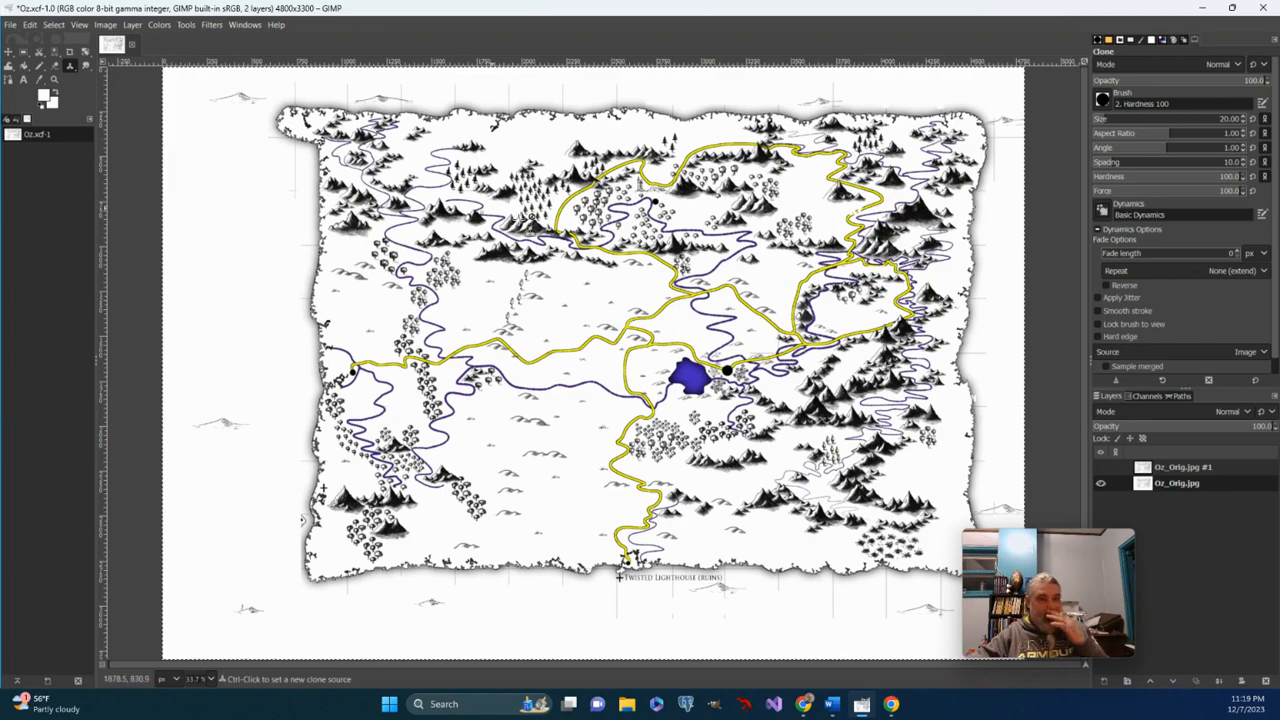
# Zoom to 200% on the map's right-hand coastline and reselect the Clone tool.
pyautogui.click(55, 79)
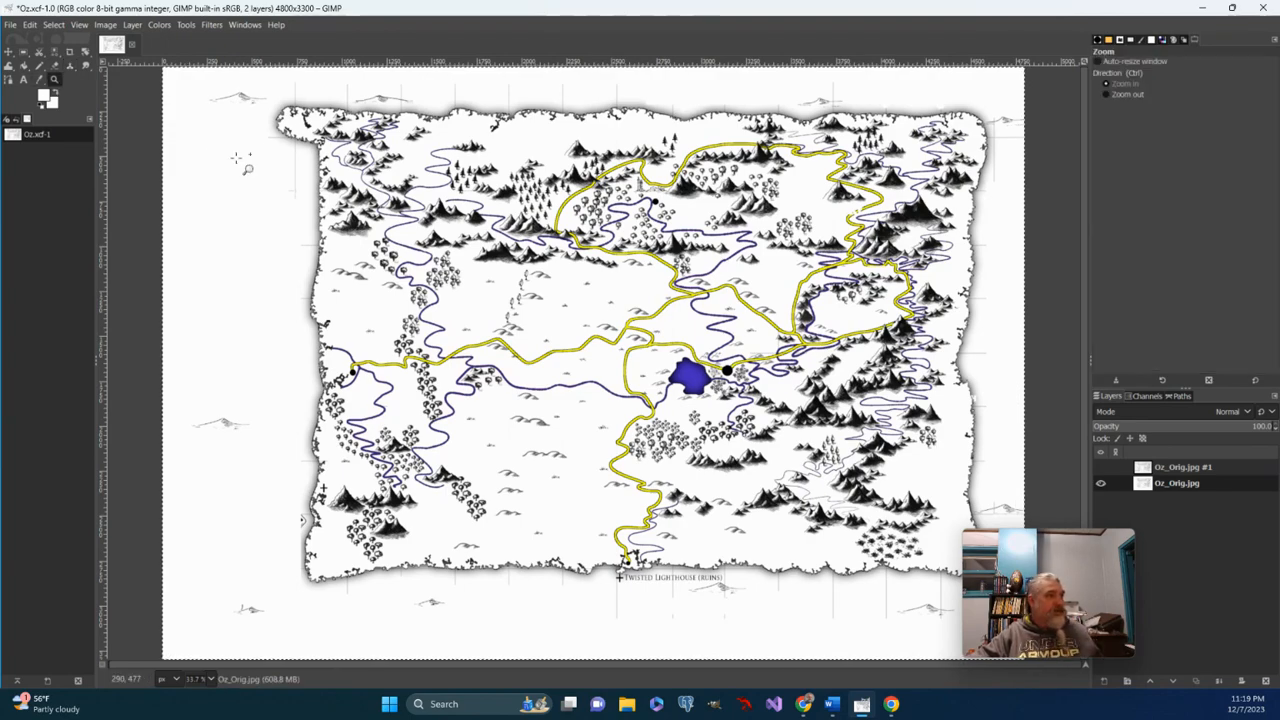
pyautogui.click(984, 245)
pyautogui.click(984, 245)
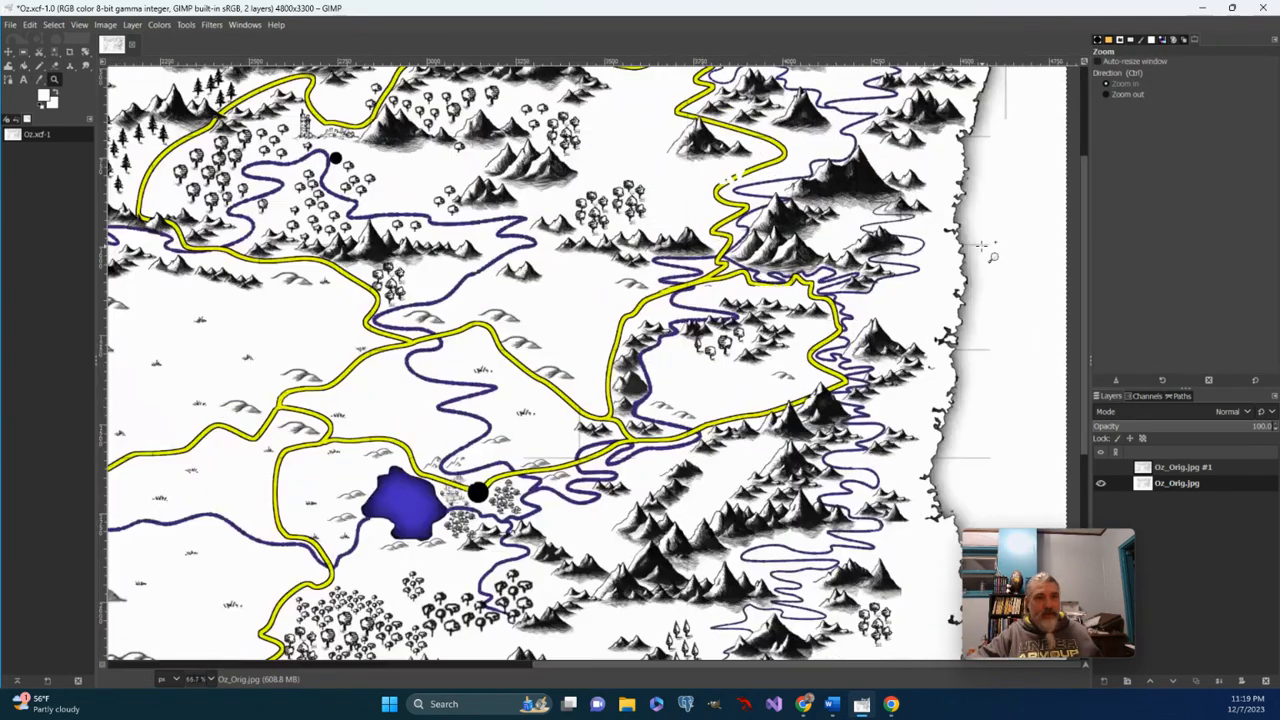
pyautogui.click(985, 246)
pyautogui.click(985, 246)
pyautogui.click(984, 245)
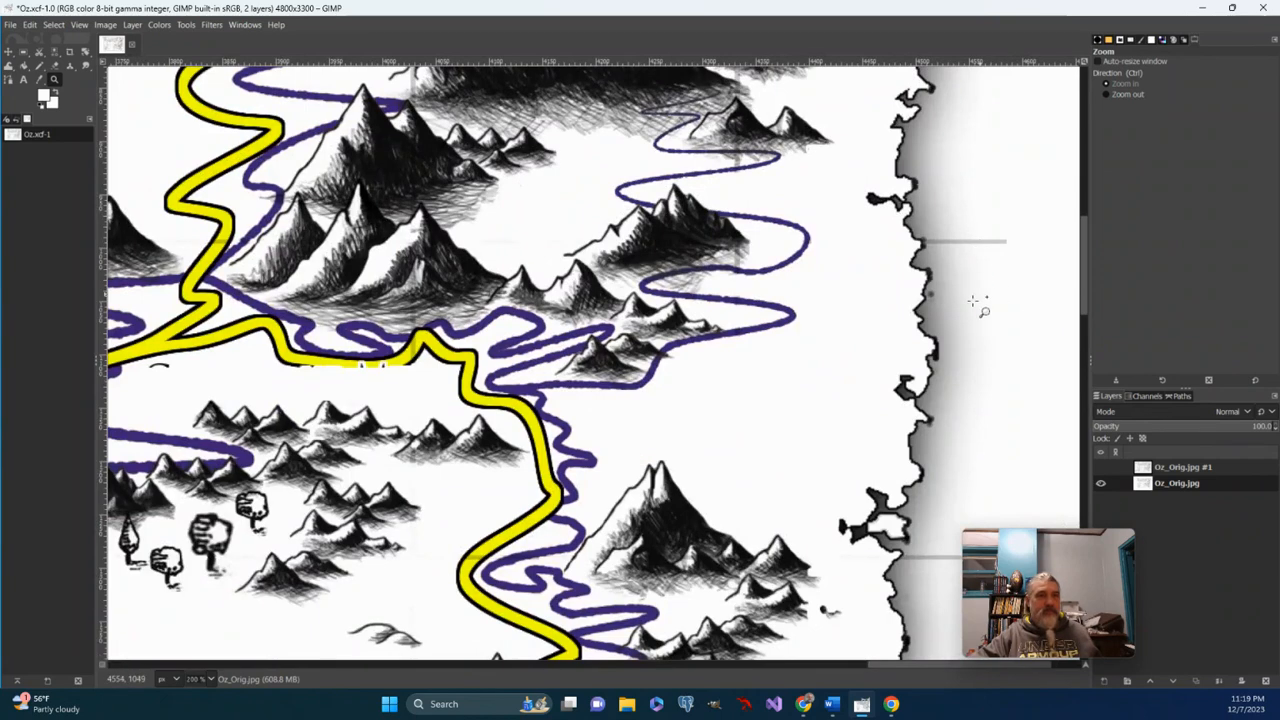
pyautogui.scroll(3, 972, 300)
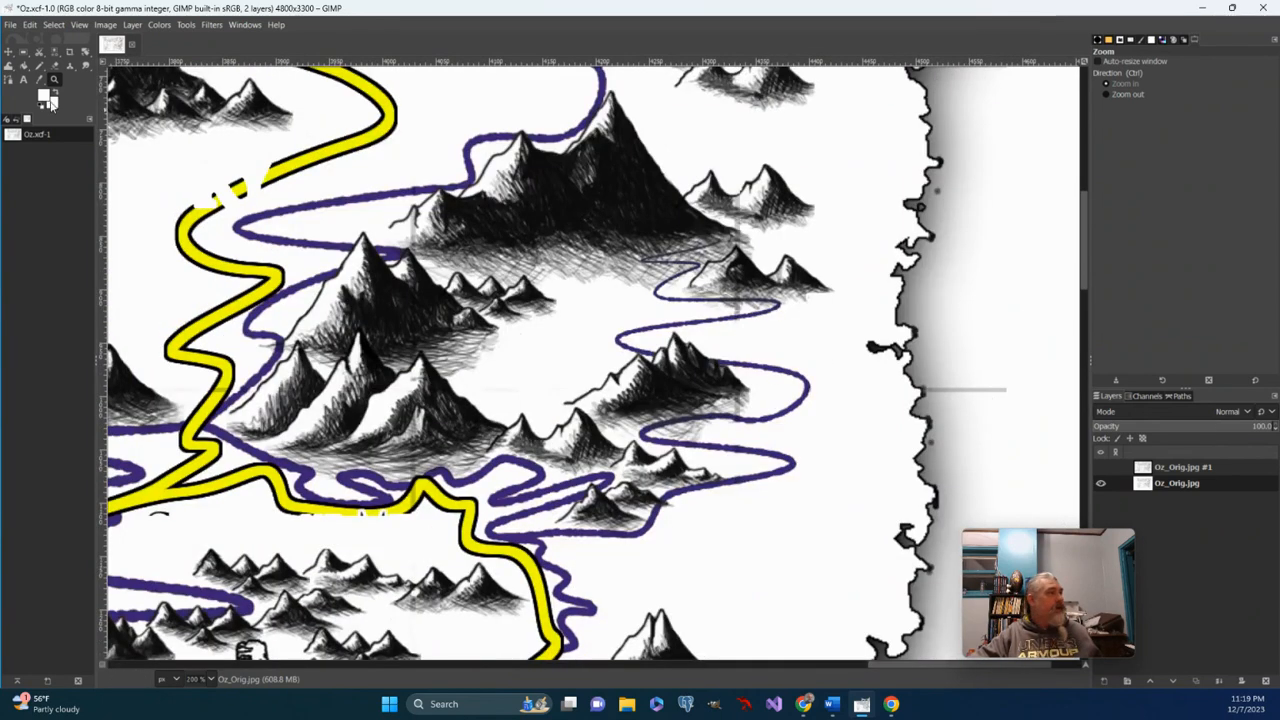
pyautogui.click(71, 67)
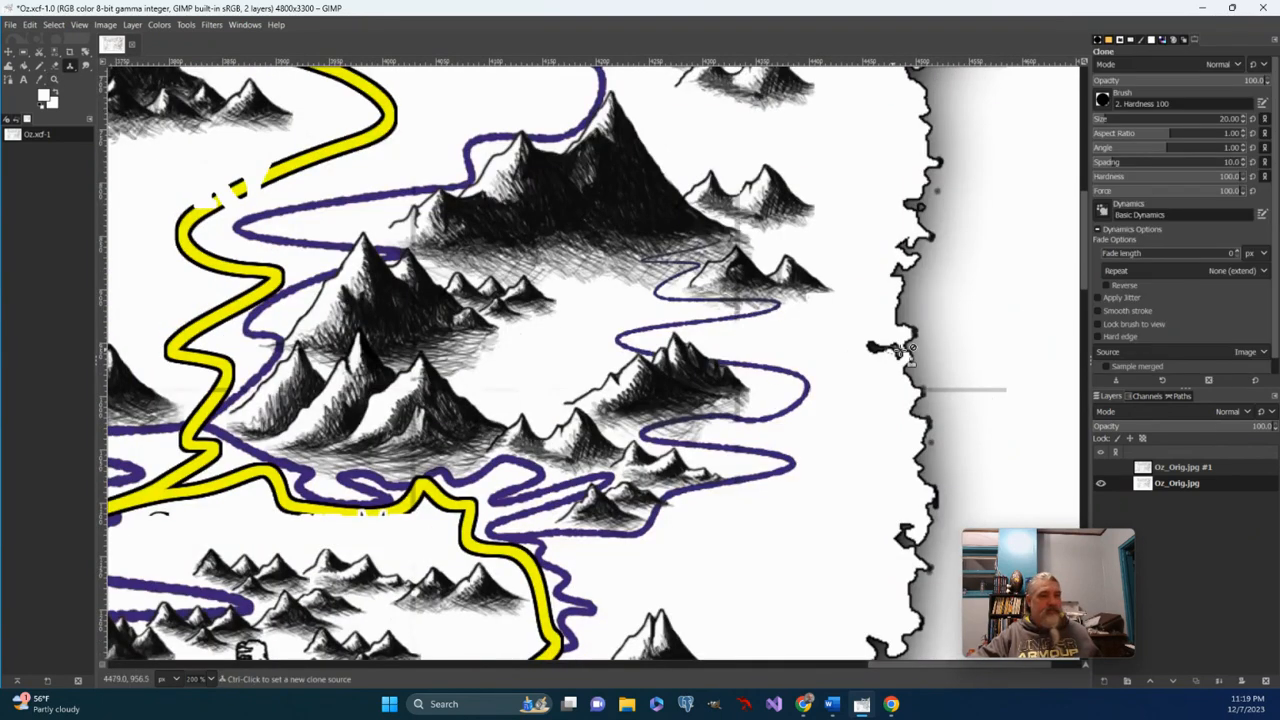
# Clone clean white paper over the grey lines beside the right coast, undoing one bad patch.
pyautogui.keyDown('ctrl'); pyautogui.click(932, 263); pyautogui.keyUp('ctrl')
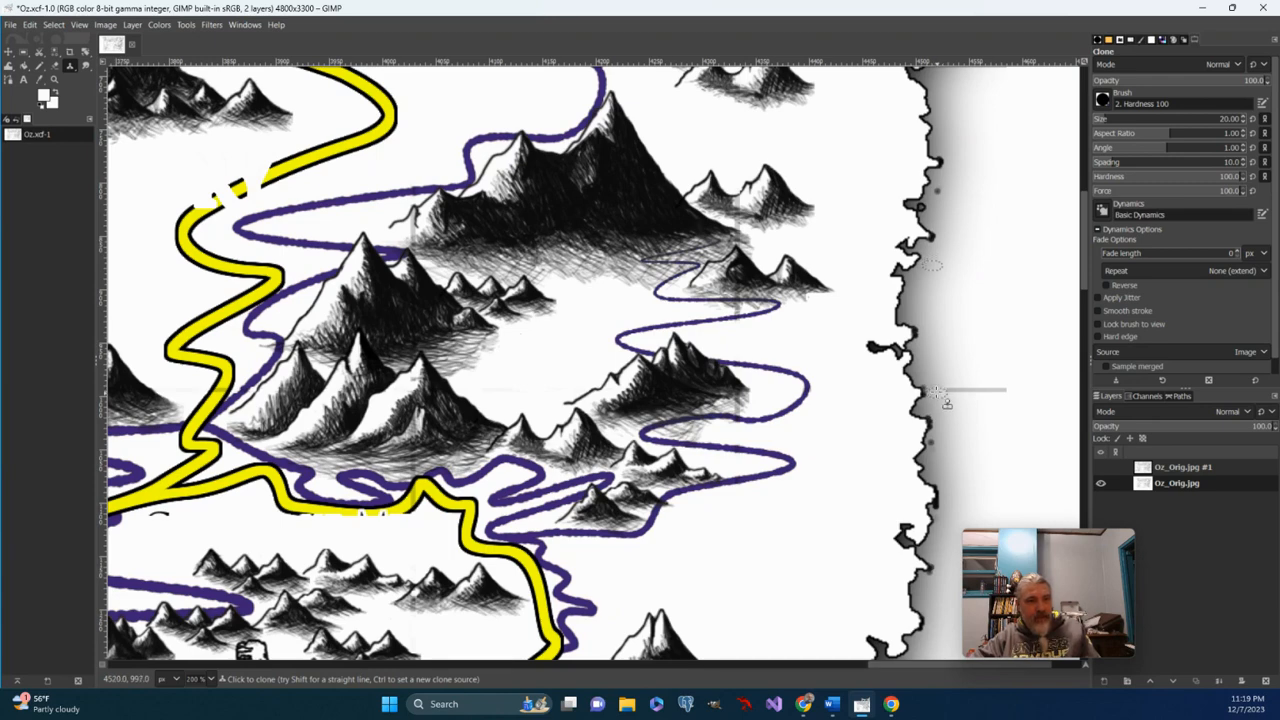
pyautogui.moveTo(944, 384); pyautogui.dragTo(1018, 388)
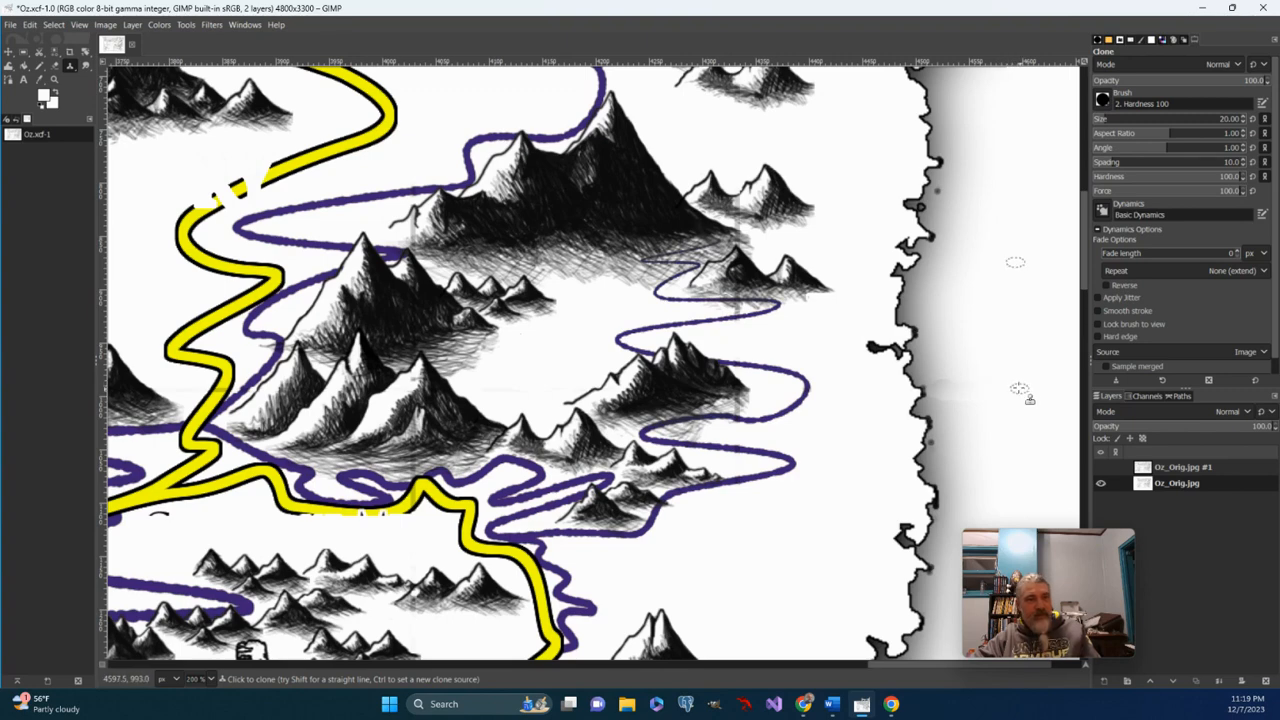
pyautogui.keyDown('ctrl'); pyautogui.click(957, 257); pyautogui.keyUp('ctrl')
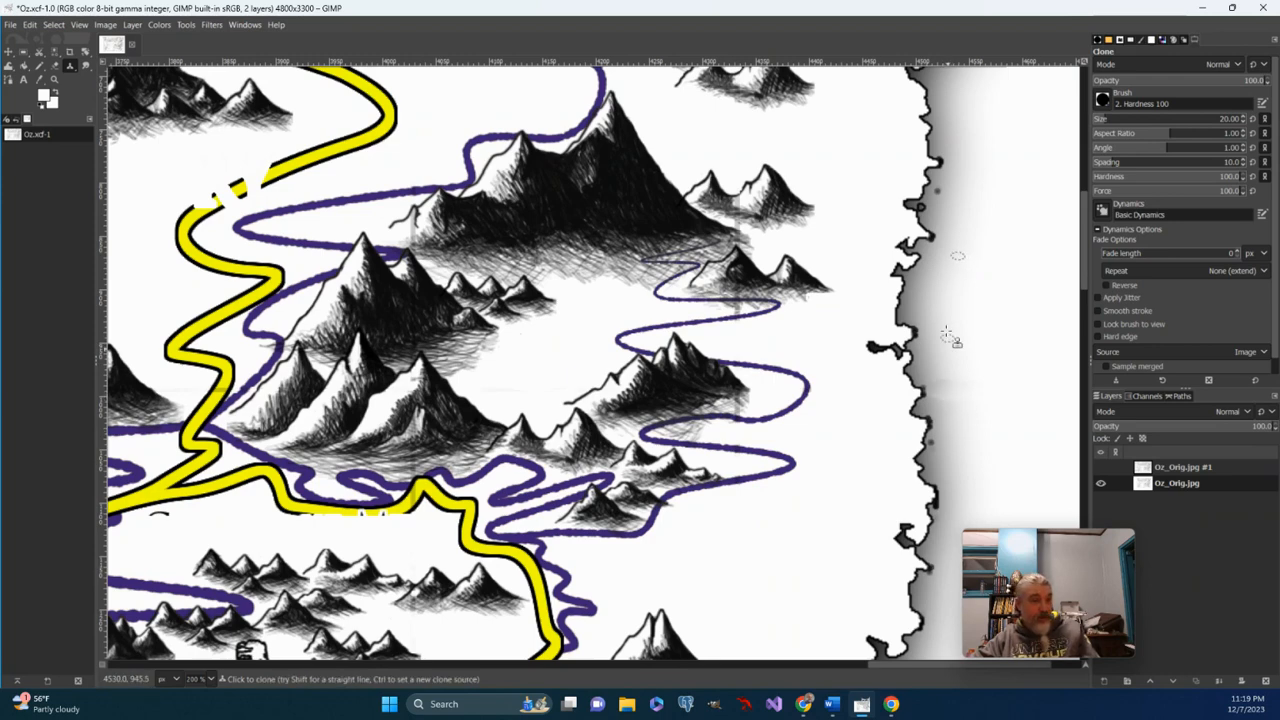
pyautogui.press('ctrl')
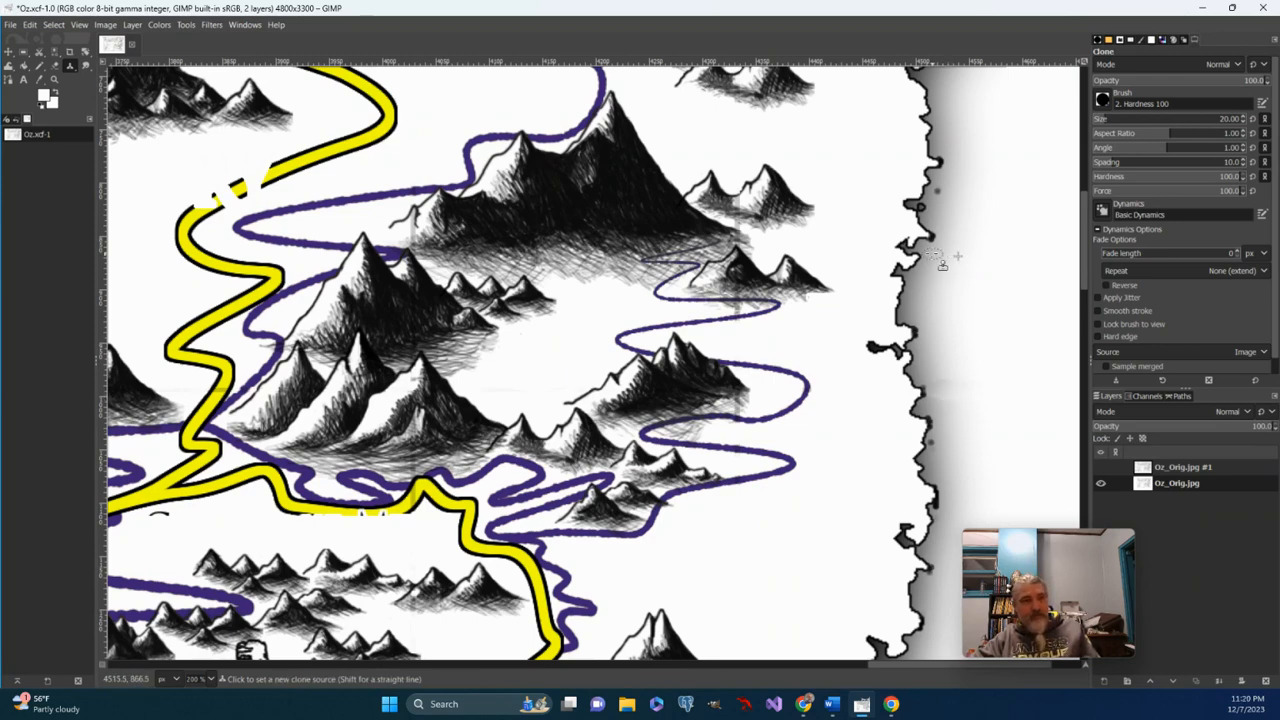
pyautogui.keyDown('ctrl'); pyautogui.click(932, 254); pyautogui.keyUp('ctrl')
pyautogui.moveTo(931, 376)
pyautogui.mouseDown()
pyautogui.moveTo(941, 396)
pyautogui.moveTo(990, 392)
pyautogui.moveTo(952, 388)
pyautogui.moveTo(976, 400)
pyautogui.mouseUp()
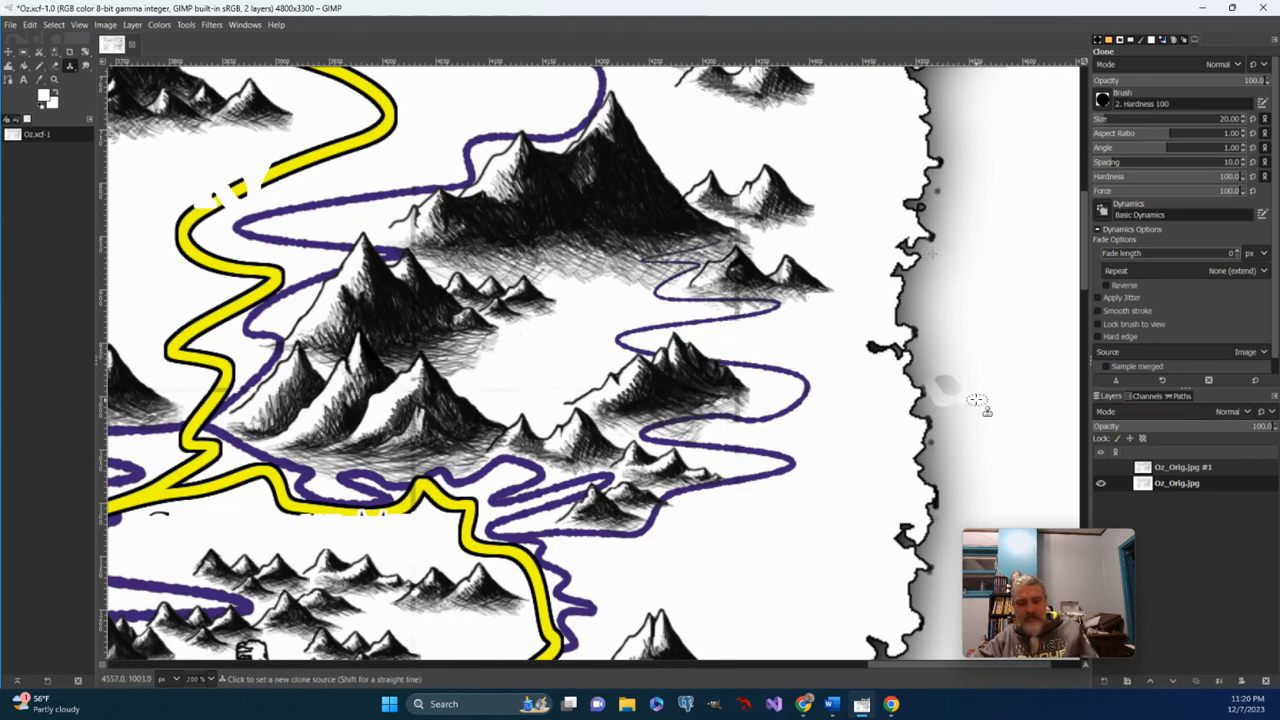
pyautogui.hotkey('ctrl', 'z')
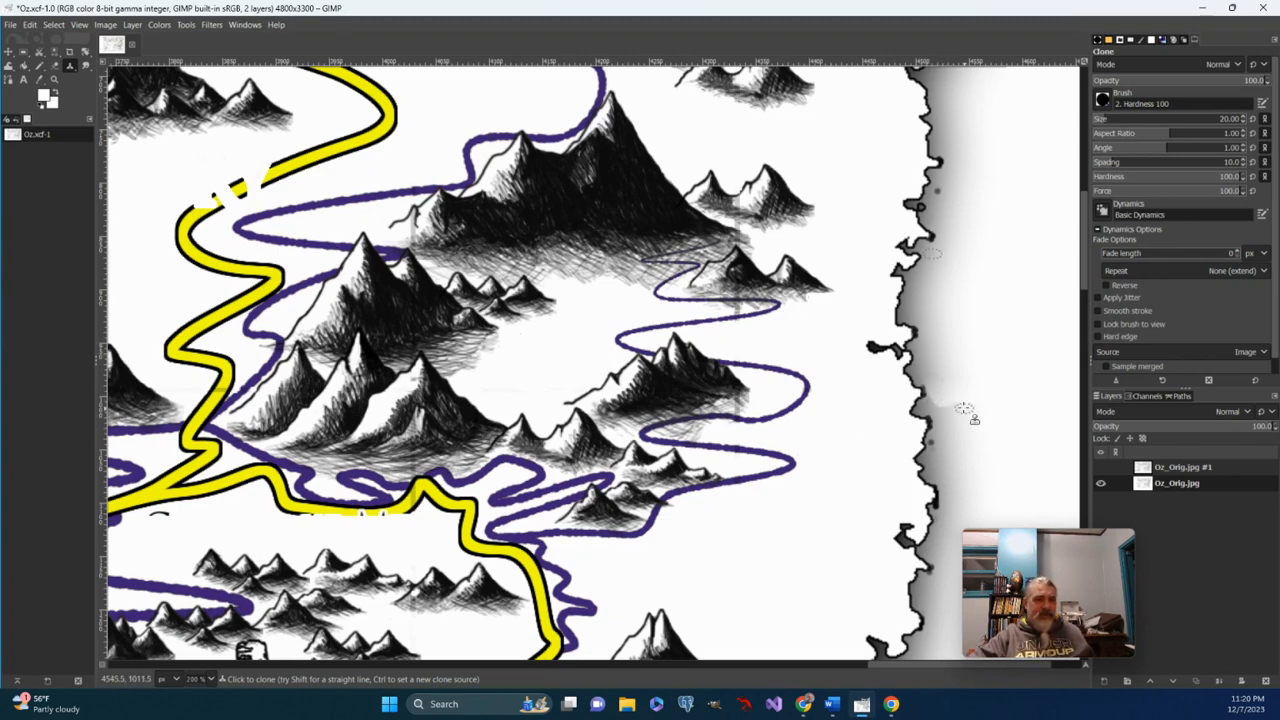
pyautogui.moveTo(932, 391); pyautogui.dragTo(941, 402)
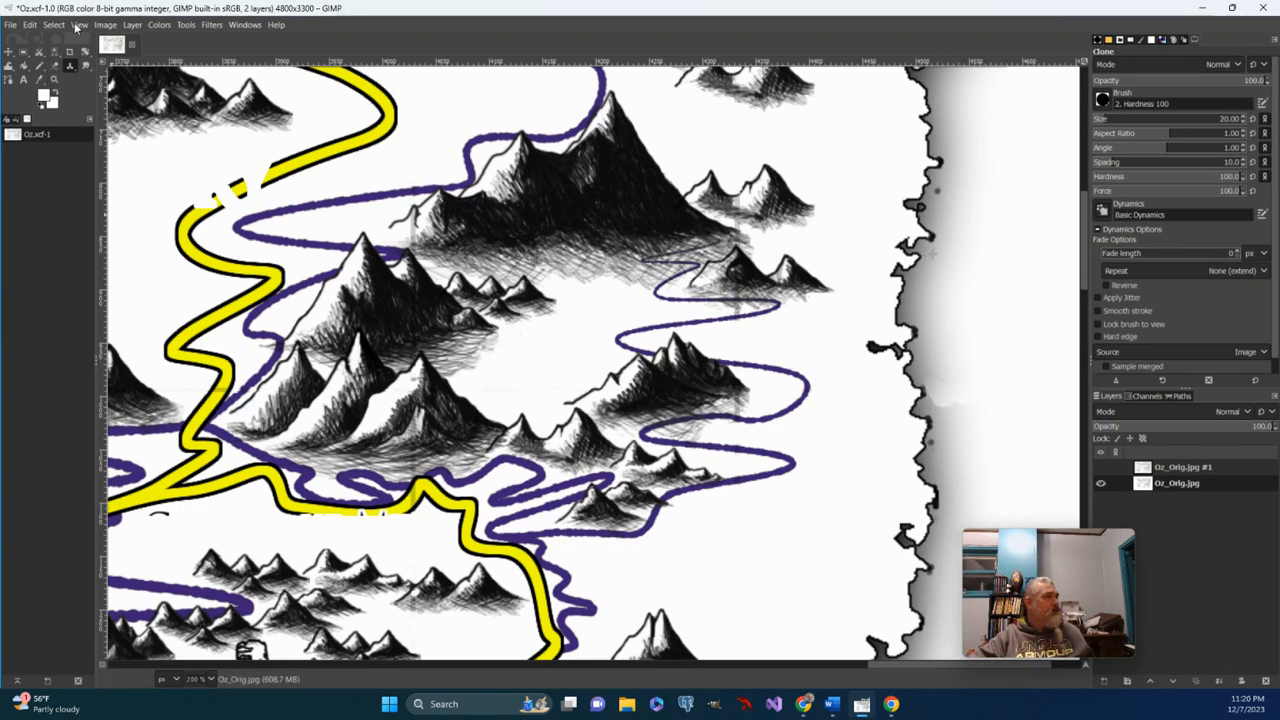
# Fit the whole map in the window with View > Zoom > Fit Image in Window, then select Zoom.
pyautogui.click(80, 25)
pyautogui.moveTo(105, 88)
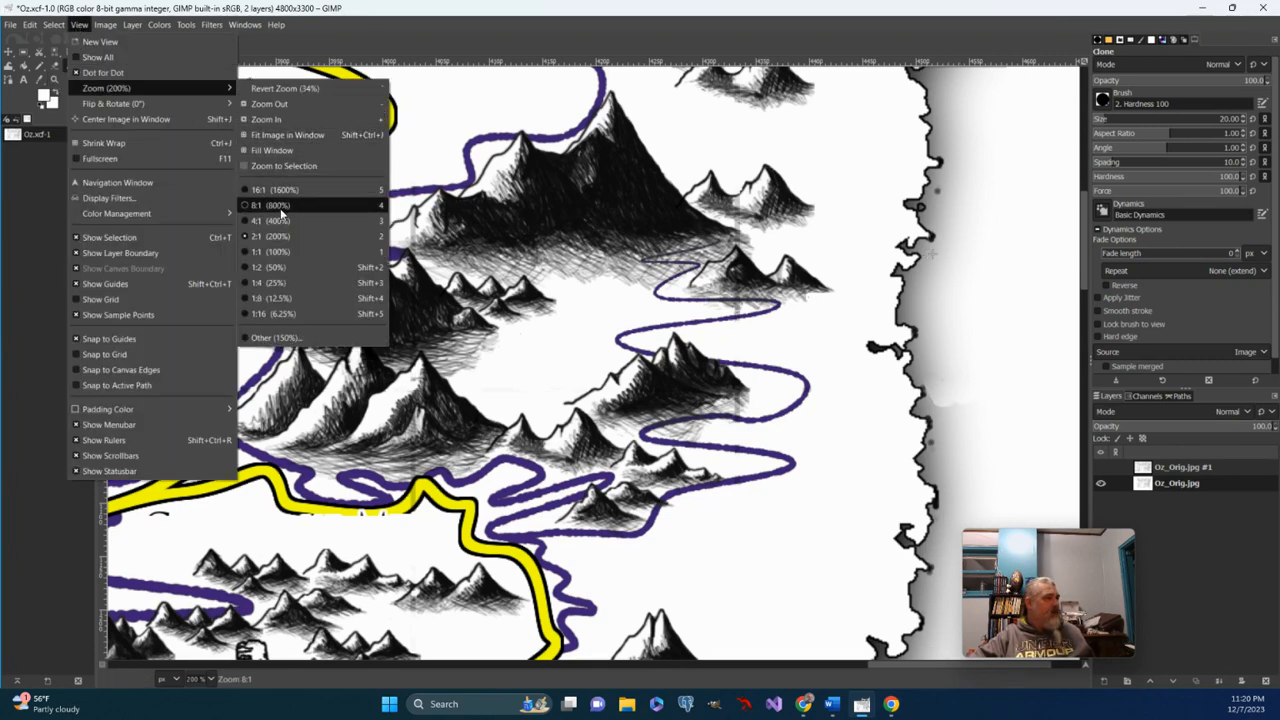
pyautogui.click(273, 138)
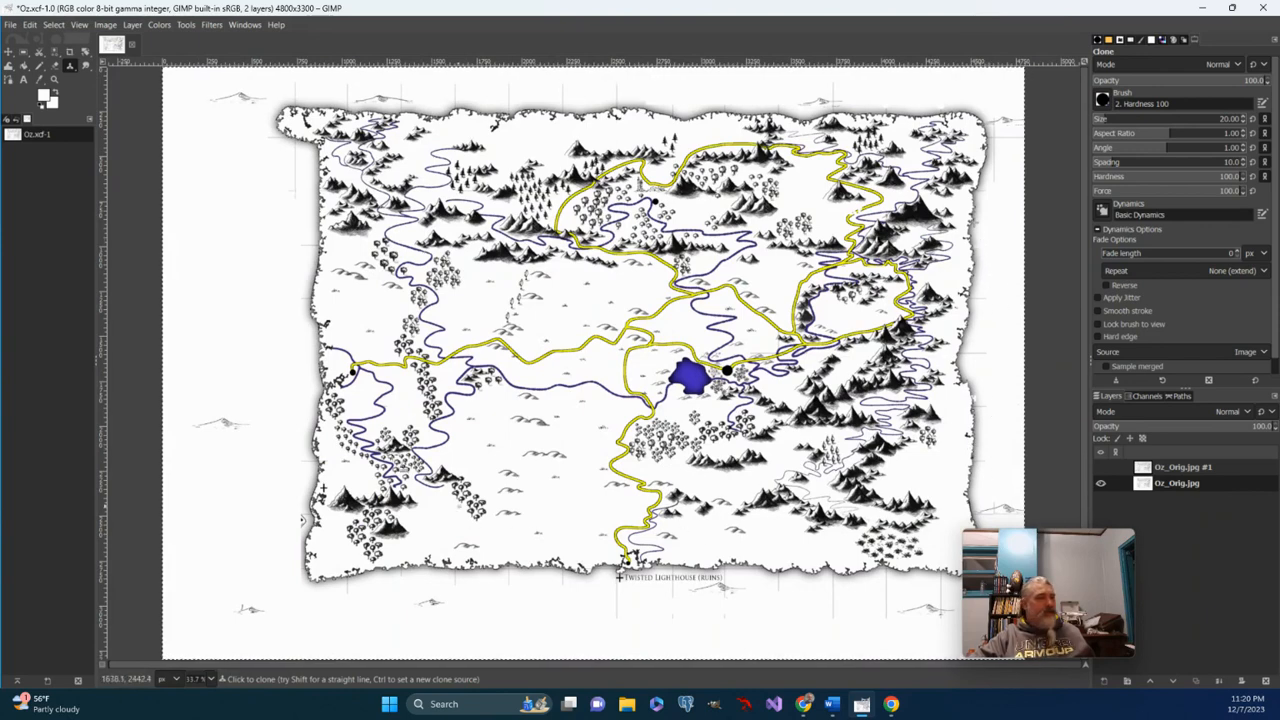
pyautogui.click(55, 80)
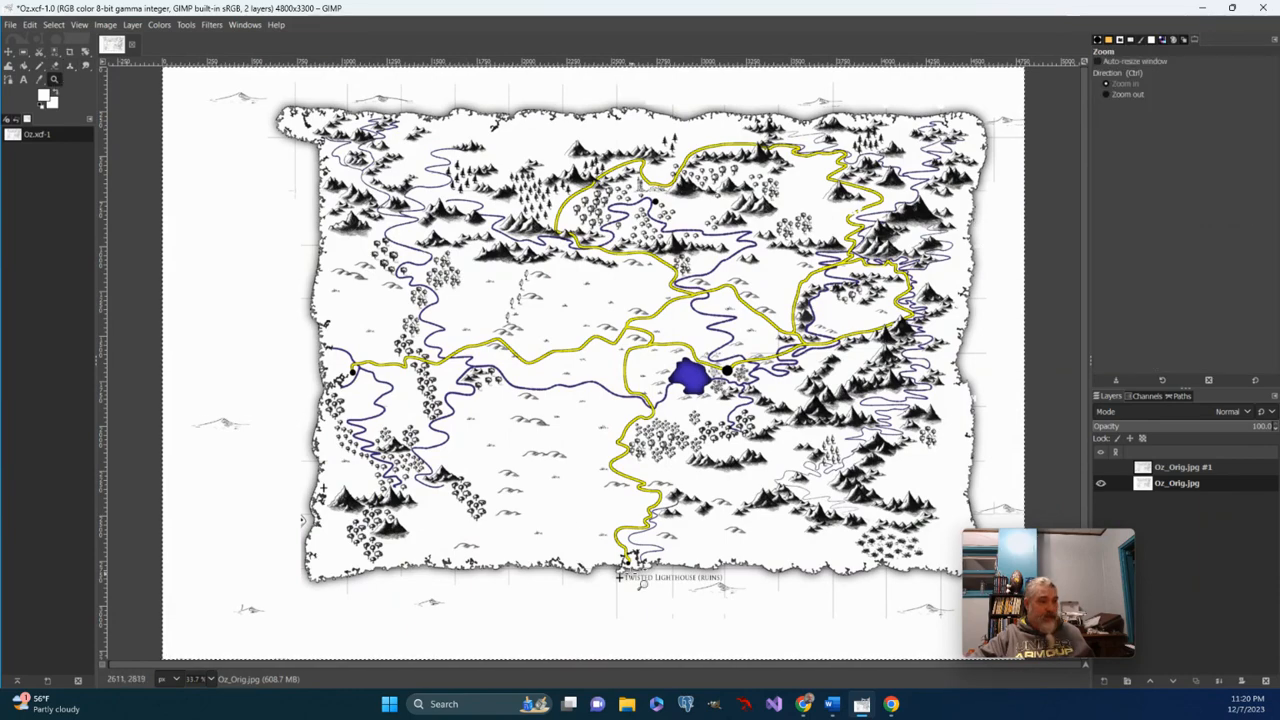
# Zoom in and scroll toward the Twisted Lighthouse (ruins) label.
pyautogui.click(640, 578)
pyautogui.click(640, 578)
pyautogui.click(641, 579)
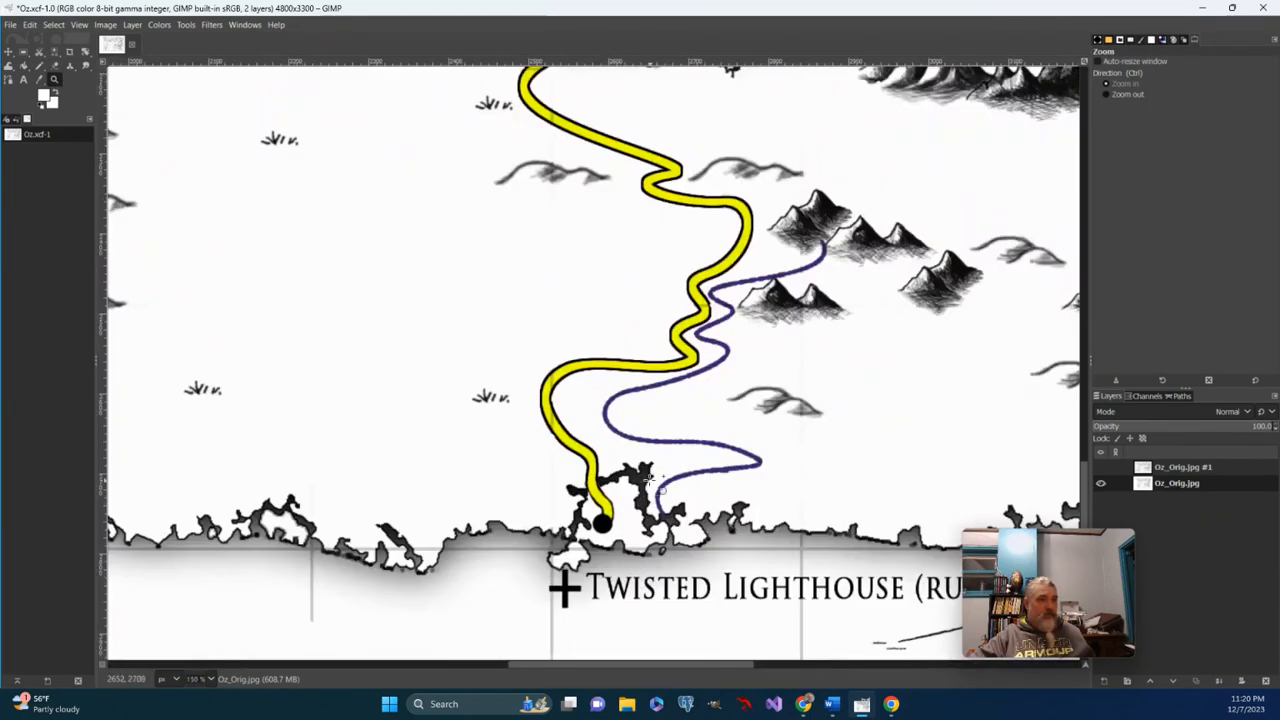
pyautogui.scroll(6, 650, 482)
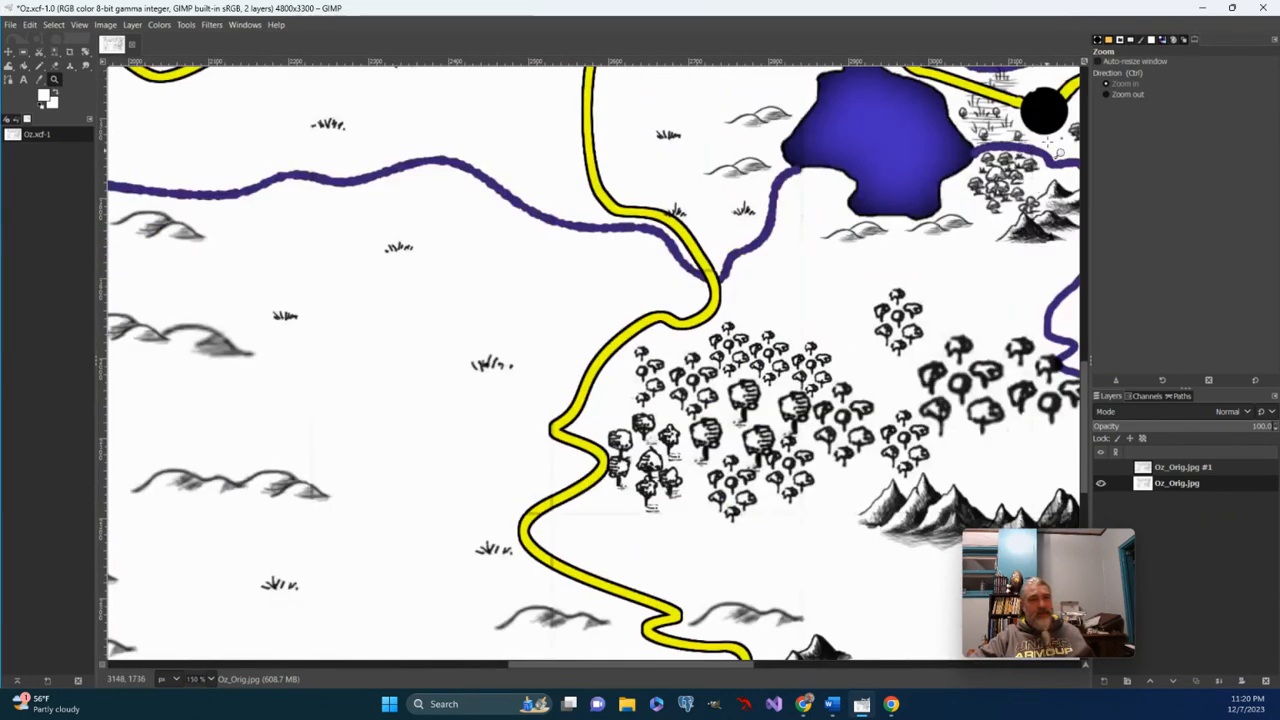
# Test the Eraser on a city dot and the lighthouse cross marker, undoing the cross erasure.
pyautogui.click(56, 65)
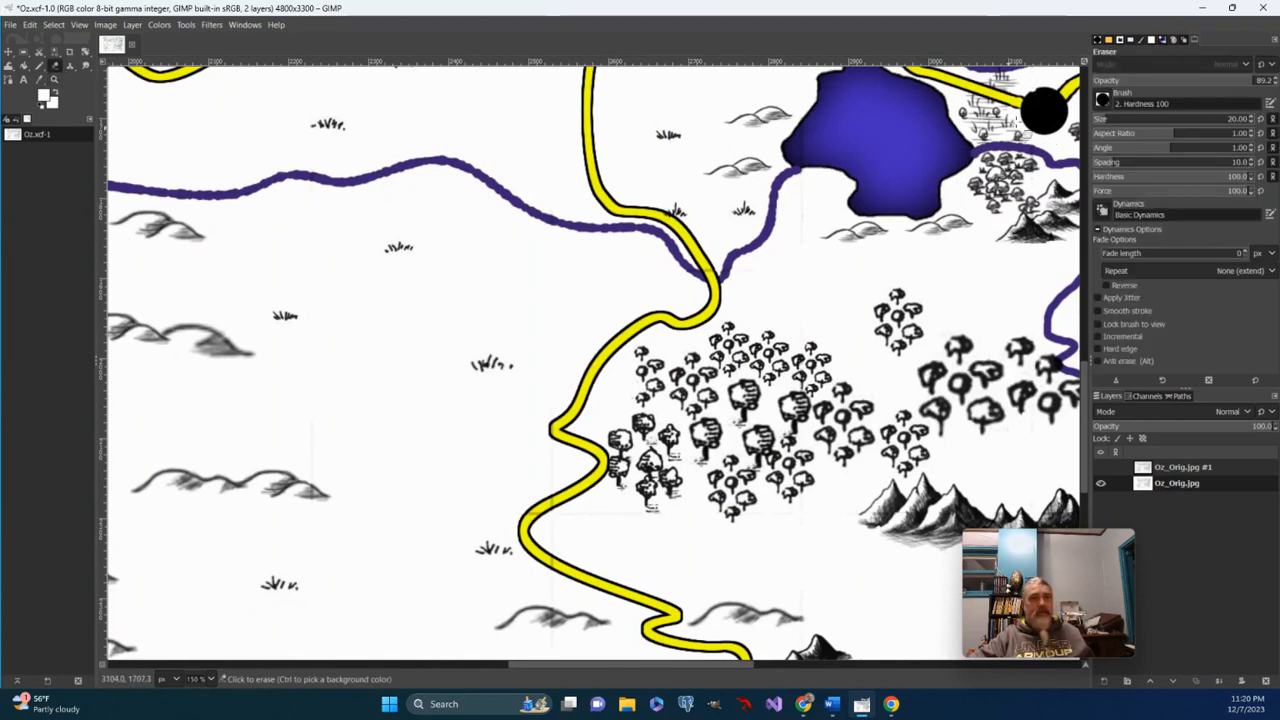
pyautogui.moveTo(1040, 90)
pyautogui.mouseDown()
pyautogui.moveTo(1042, 104)
pyautogui.moveTo(1055, 97)
pyautogui.mouseUp()
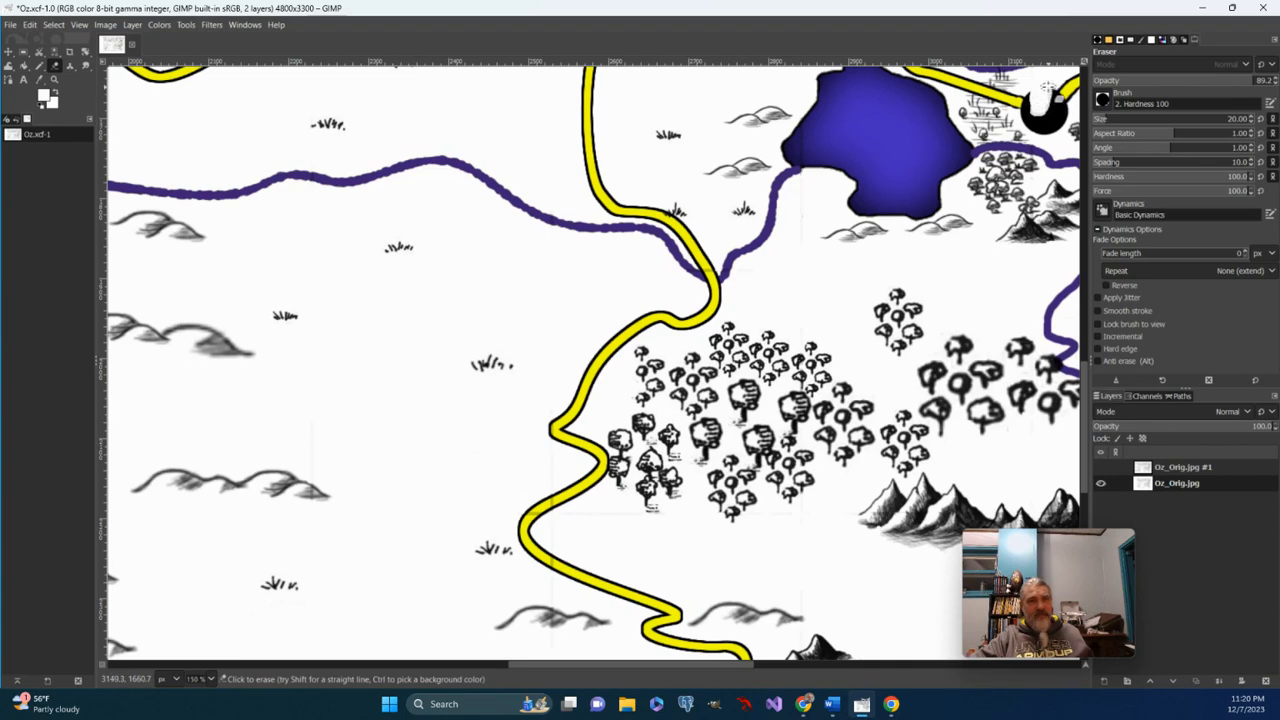
pyautogui.scroll(-10, 540, 285)
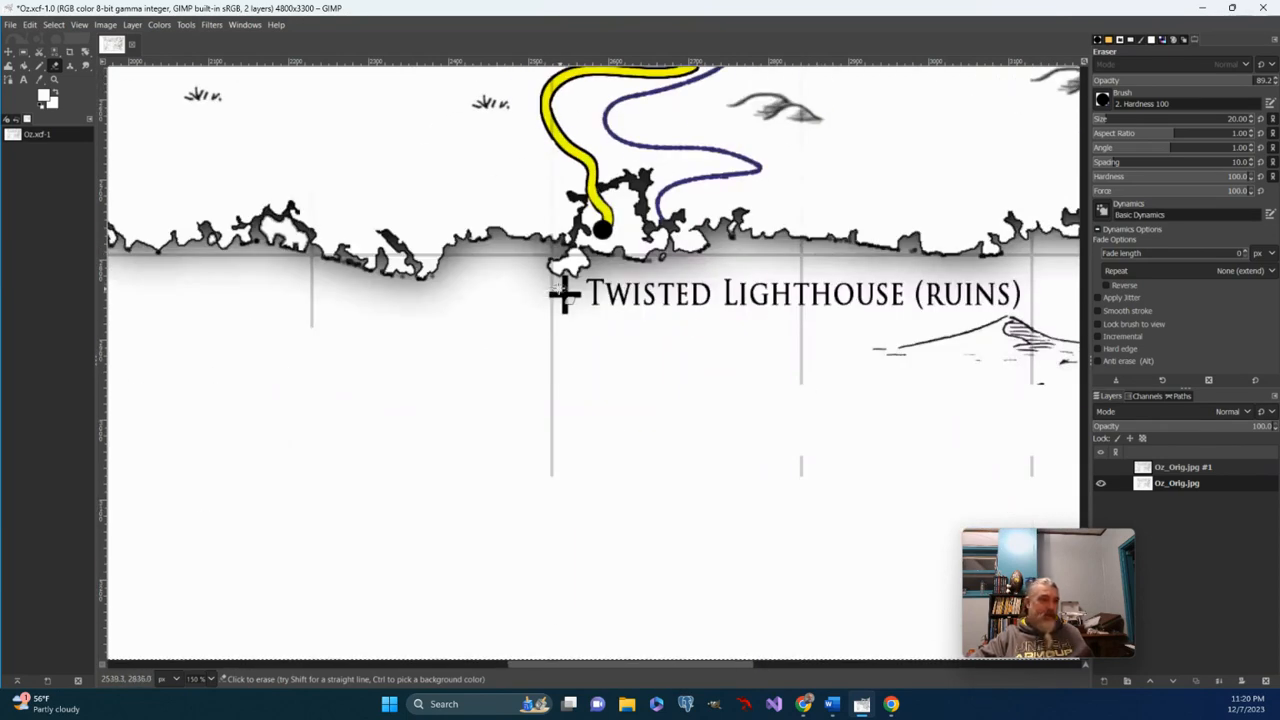
pyautogui.moveTo(556, 288); pyautogui.dragTo(570, 311)
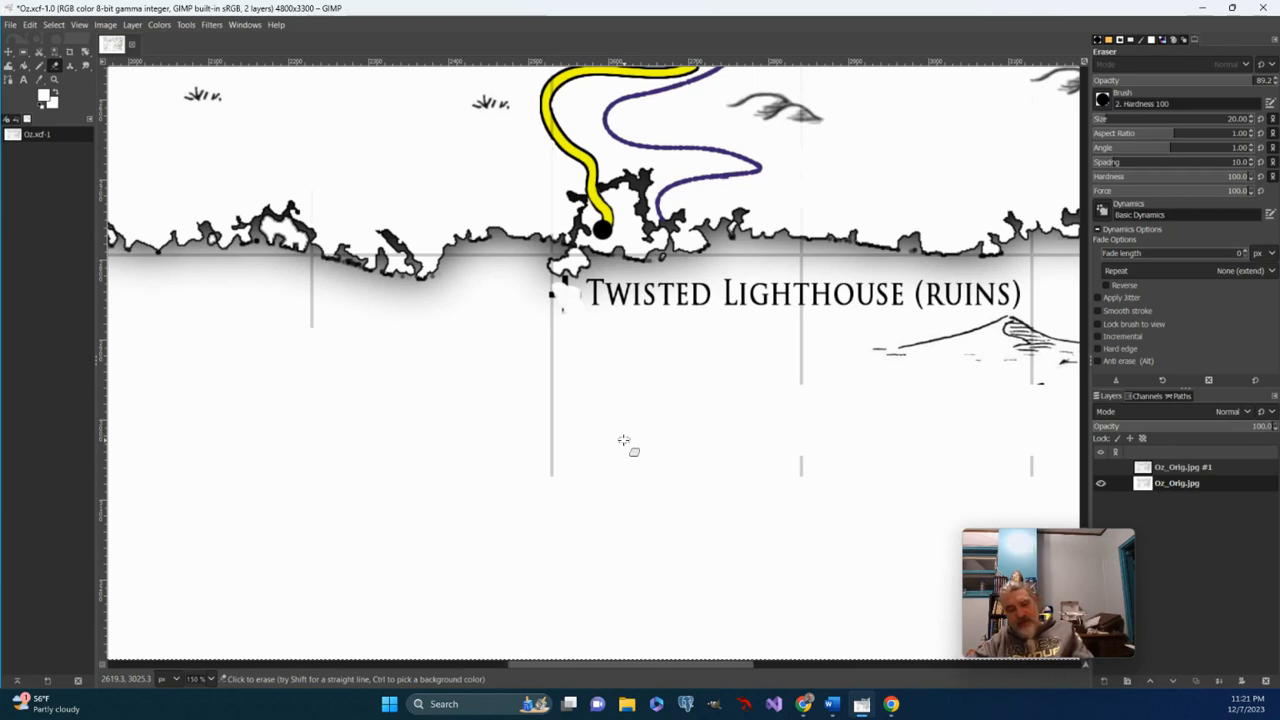
pyautogui.hotkey('ctrl', 'z')
pyautogui.hotkey('ctrl', 'z')
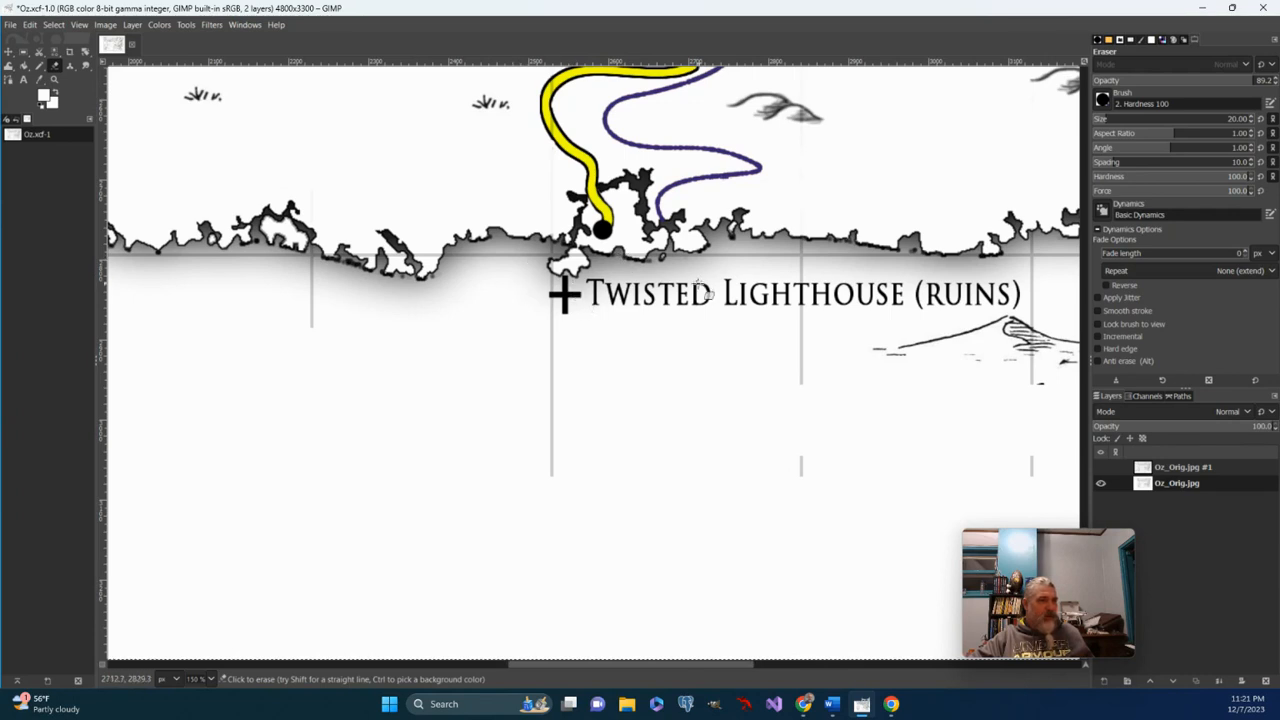
# Zoom in on the lighthouse label, switch to Clone, and test a dab from blank background, then undo it.
pyautogui.click(54, 78)
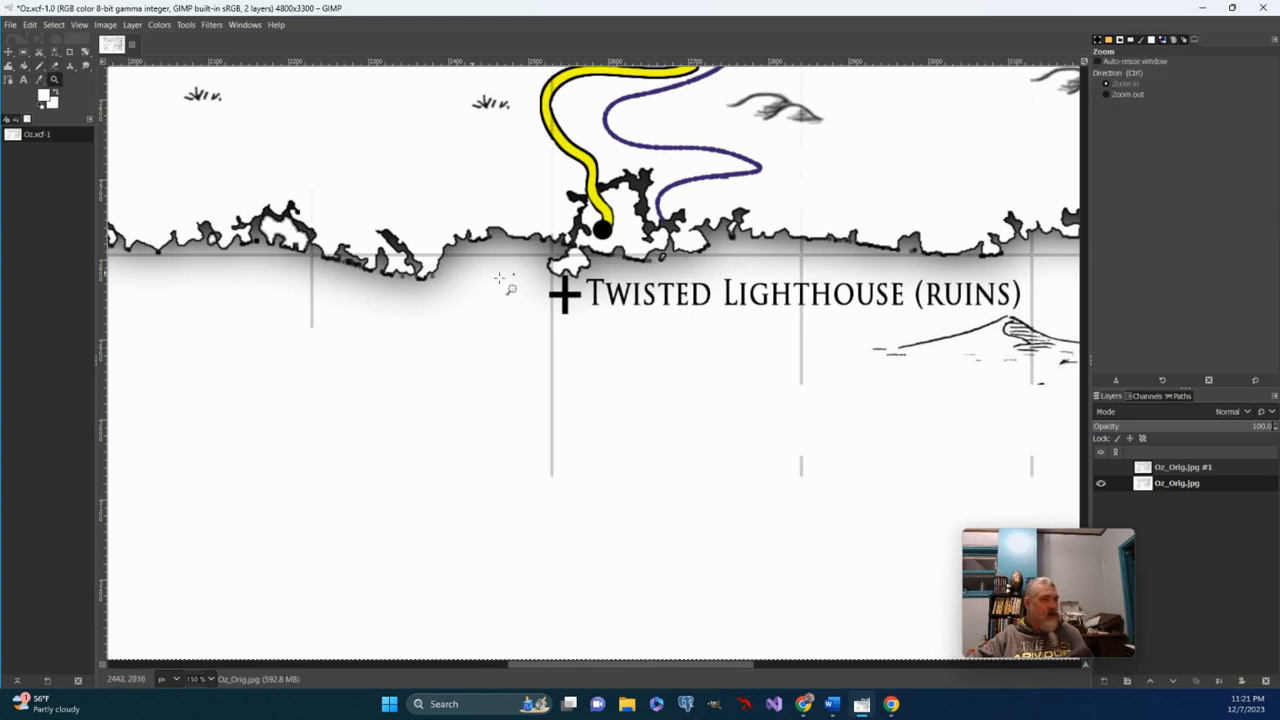
pyautogui.click(570, 300)
pyautogui.click(572, 305)
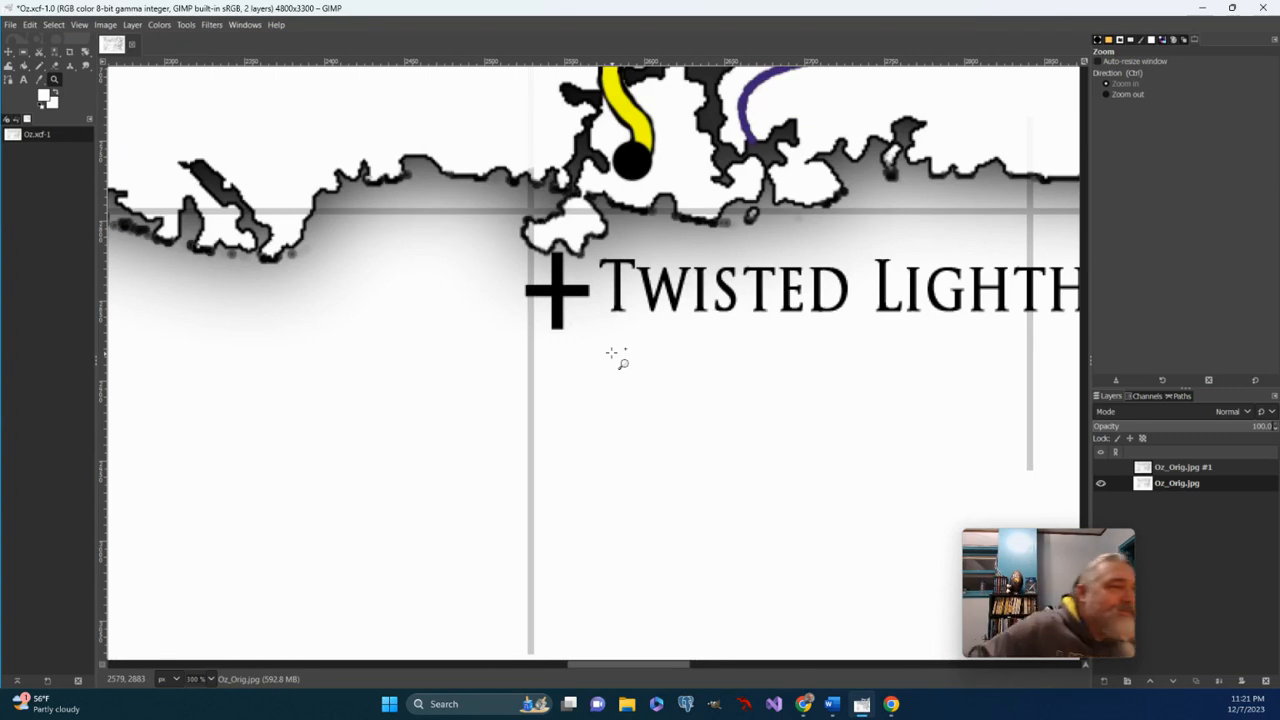
pyautogui.click(70, 66)
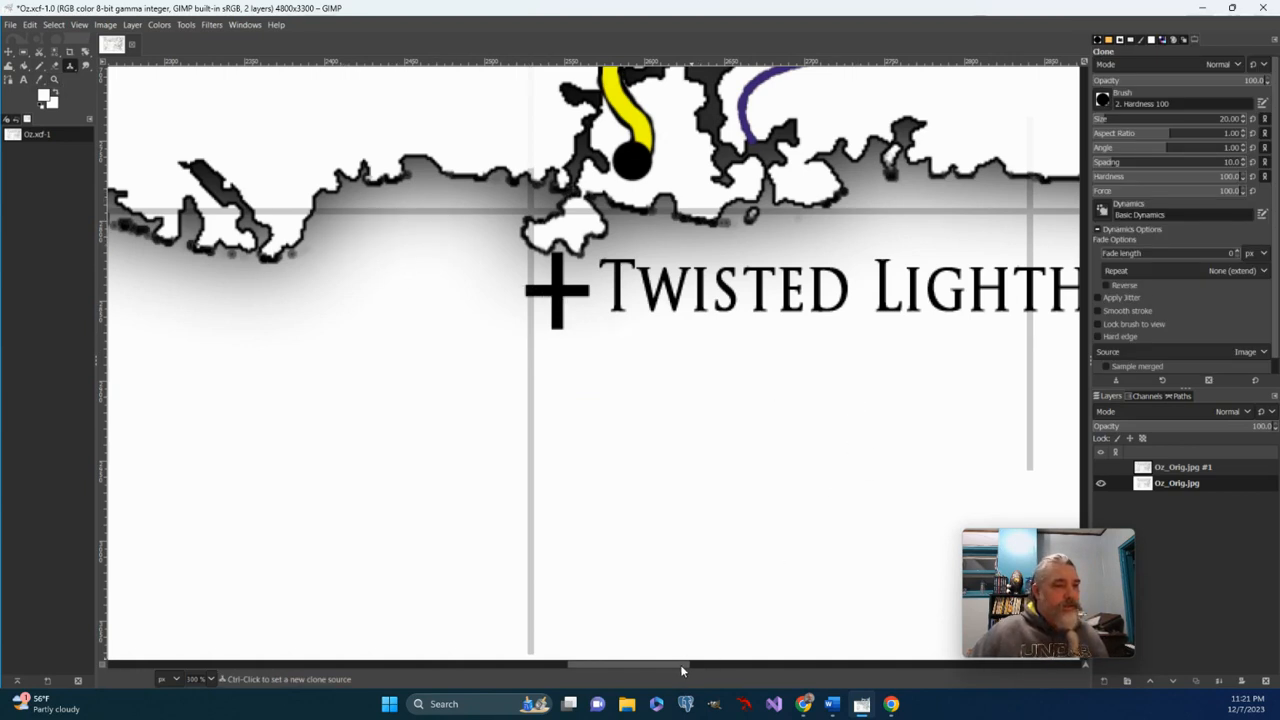
pyautogui.moveTo(680, 664); pyautogui.dragTo(743, 665)
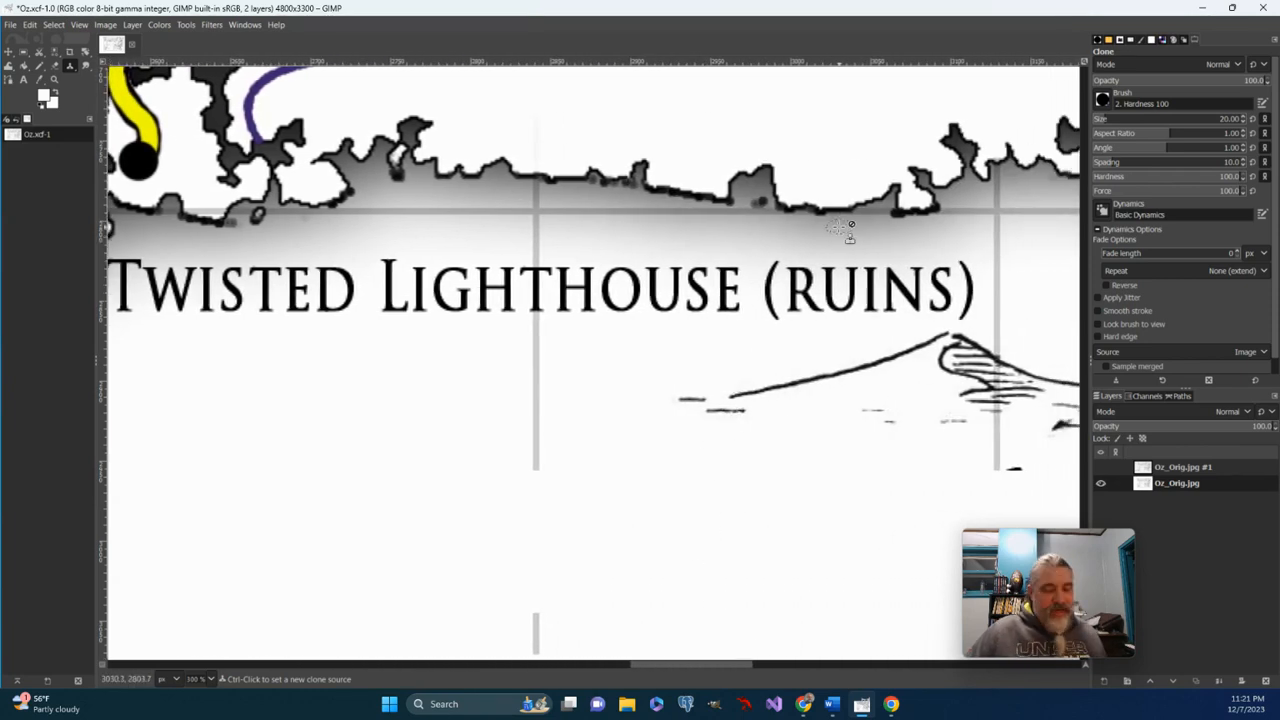
pyautogui.press('ctrl')
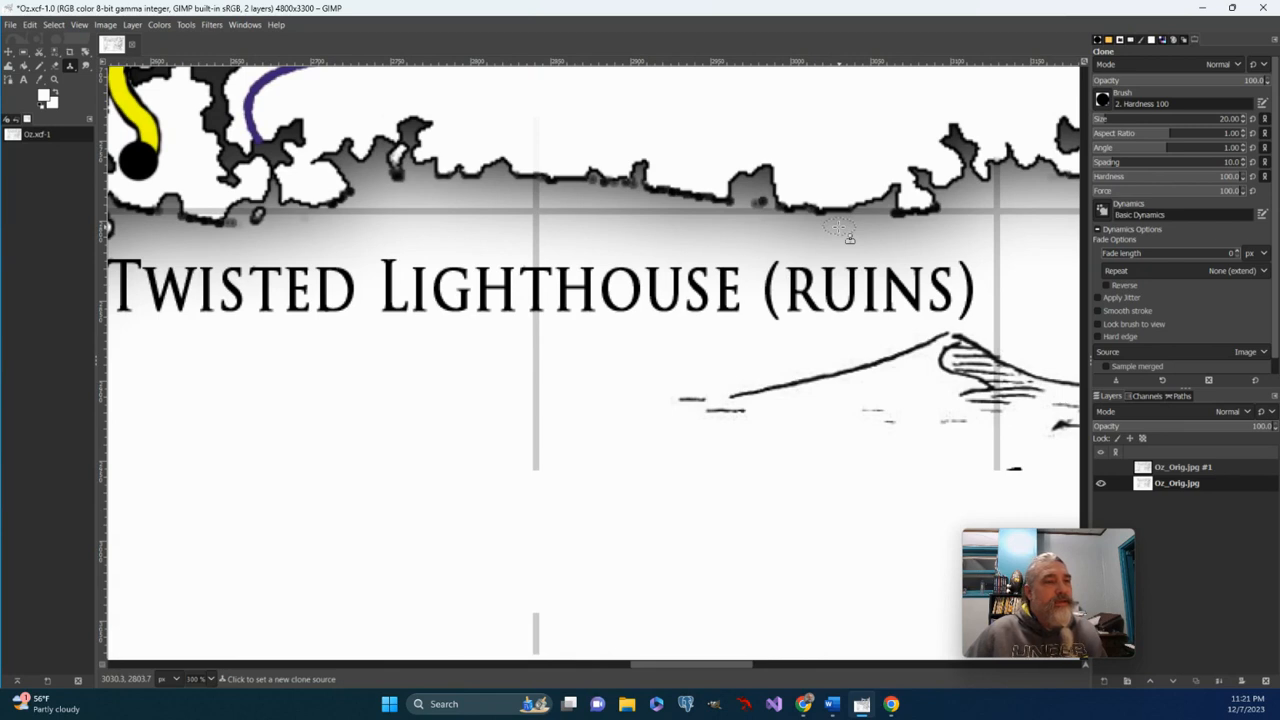
pyautogui.keyDown('ctrl'); pyautogui.click(839, 228); pyautogui.keyUp('ctrl')
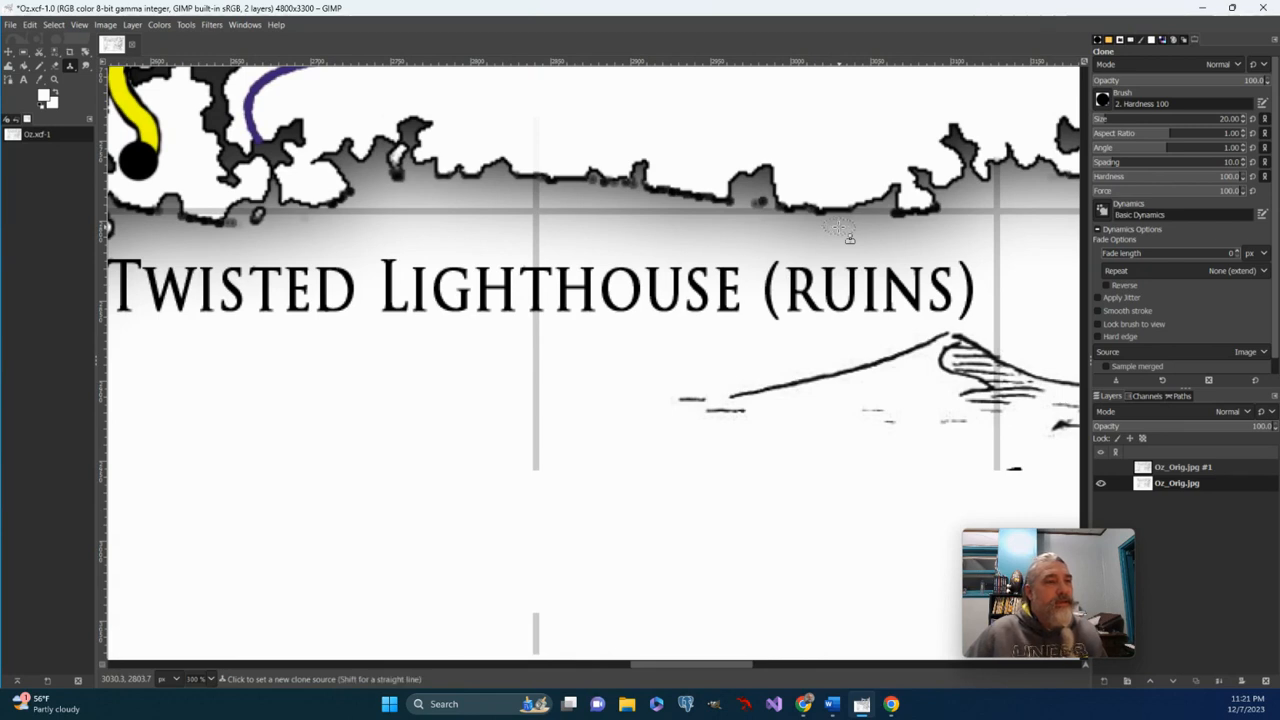
pyautogui.click(536, 223)
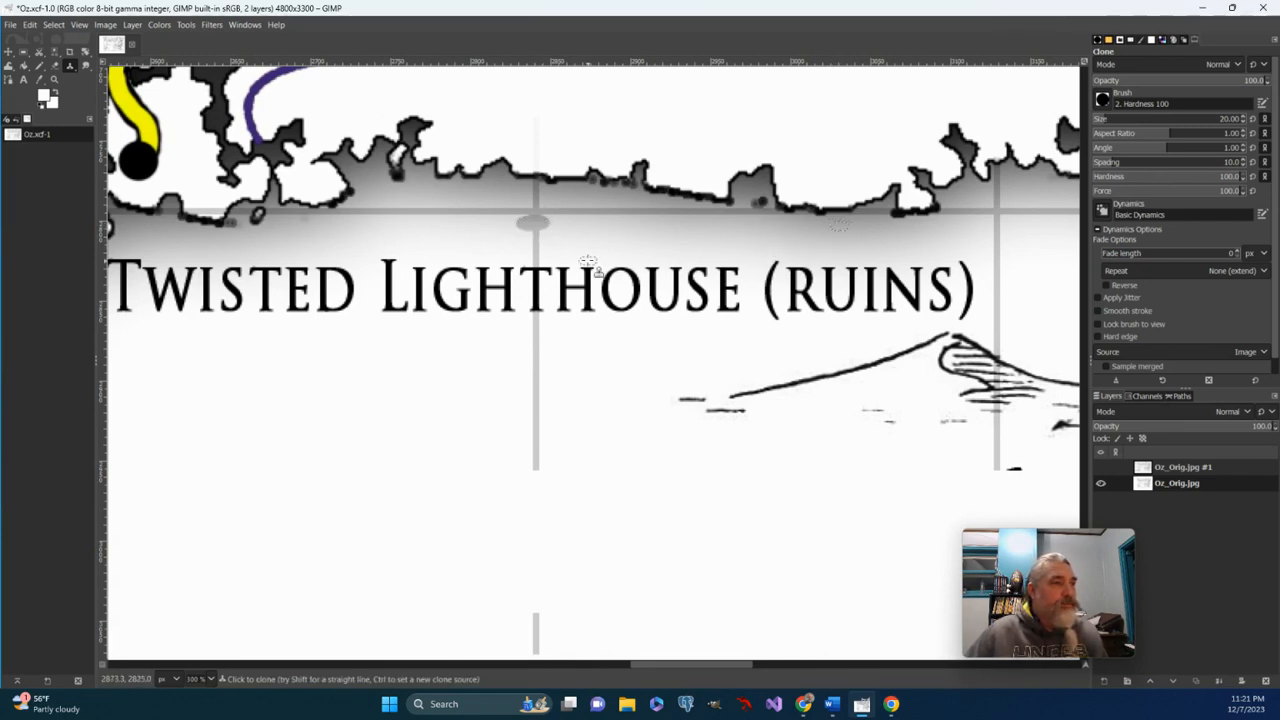
pyautogui.hotkey('ctrl', 'z')
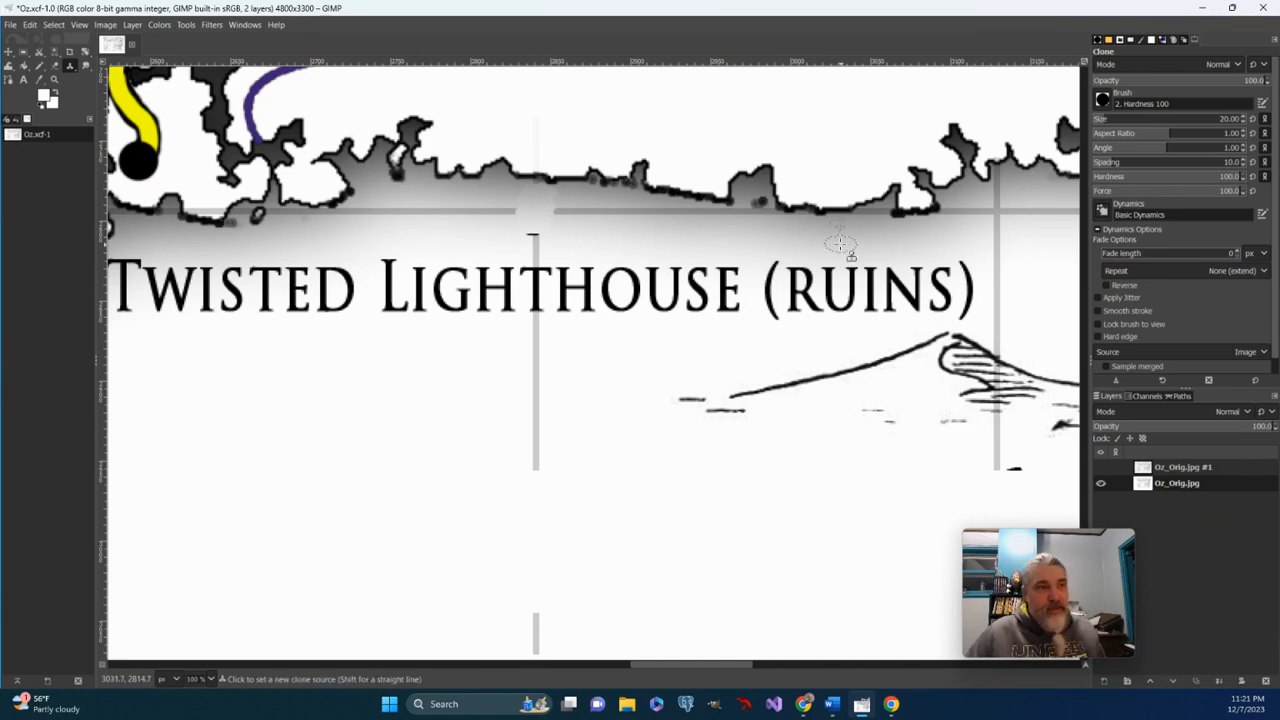
# Resample the clone source, undo a misplaced patch, and settle on blank background right of the title.
pyautogui.keyDown('ctrl'); pyautogui.click(840, 245); pyautogui.keyUp('ctrl')
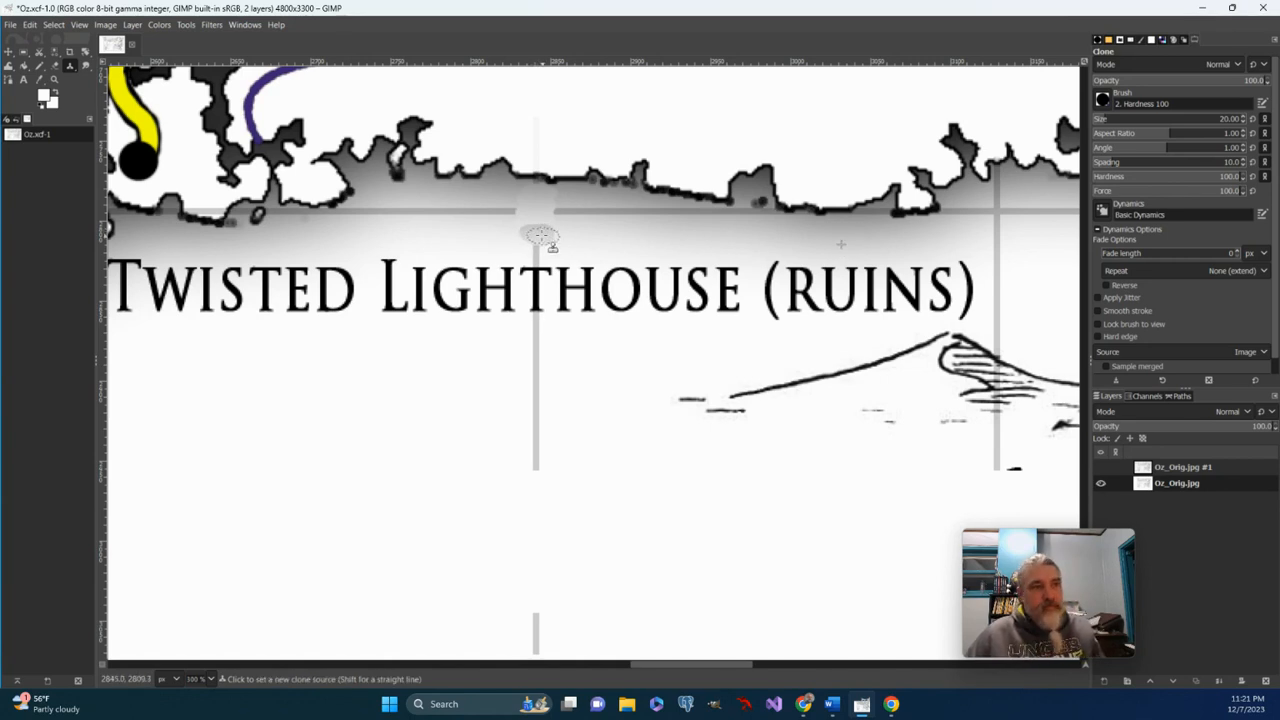
pyautogui.keyDown('ctrl'); pyautogui.click(833, 333); pyautogui.keyUp('ctrl')
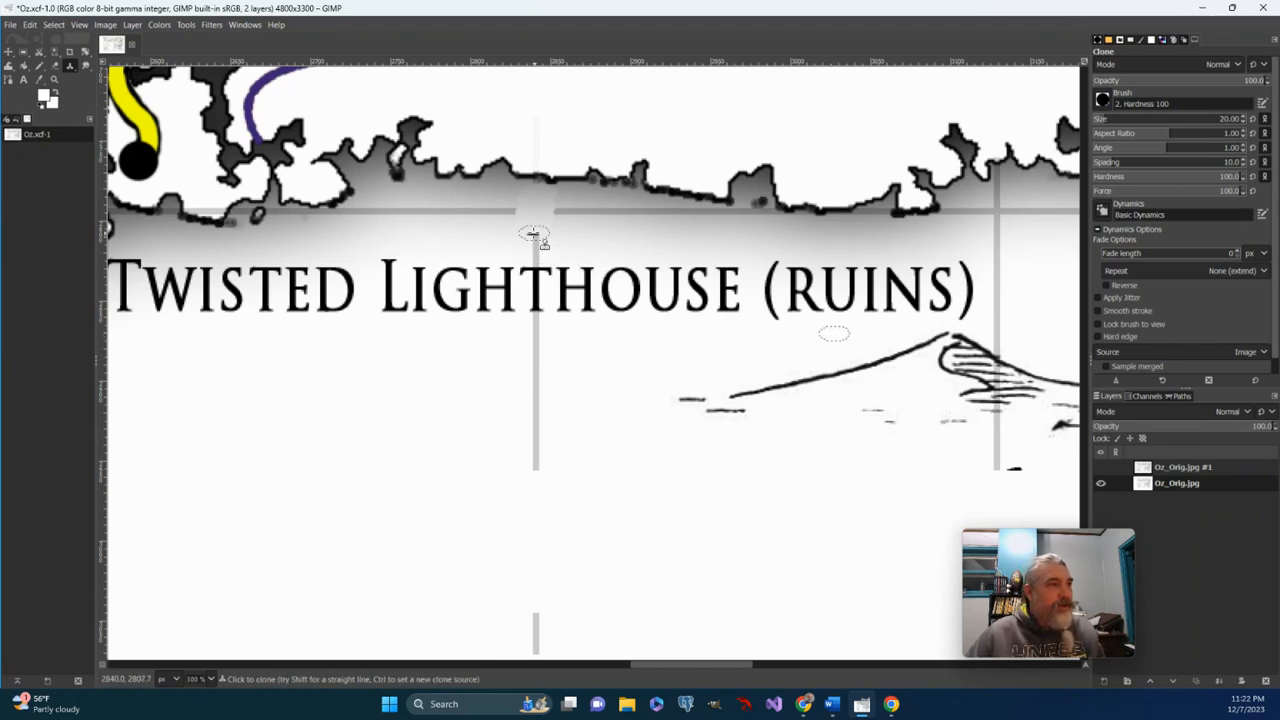
pyautogui.moveTo(533, 234); pyautogui.dragTo(537, 250)
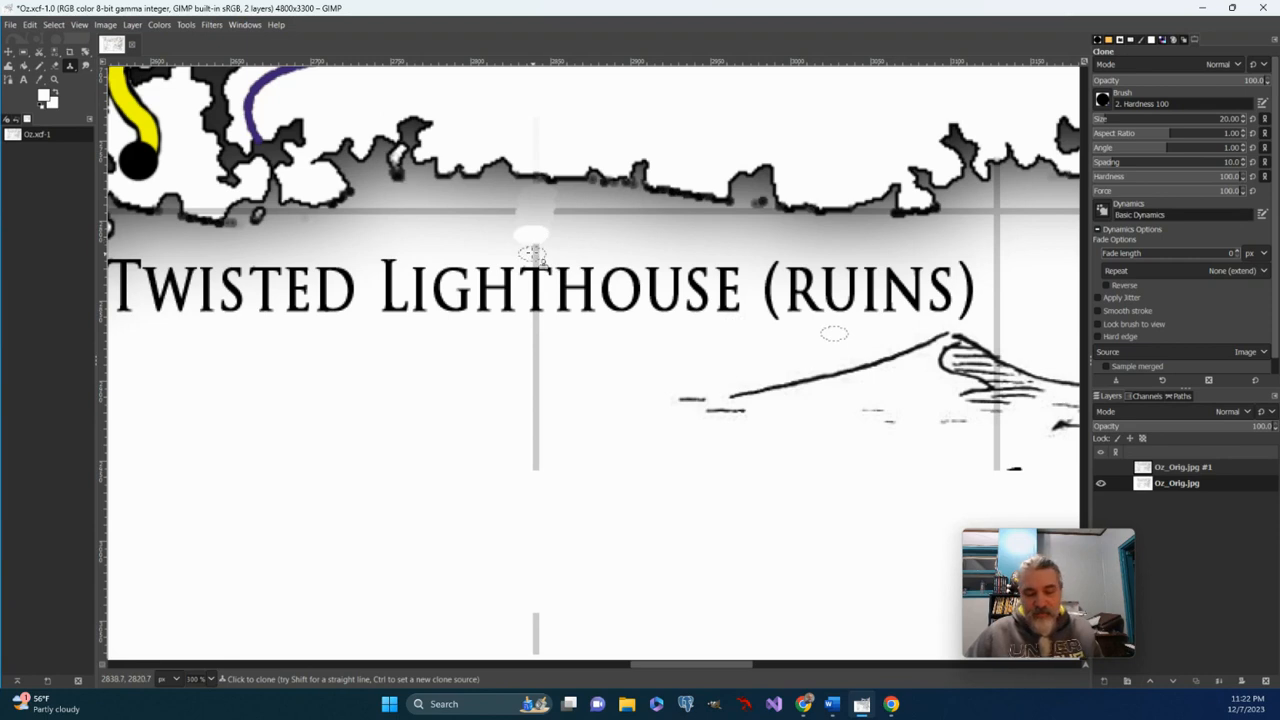
pyautogui.hotkey('ctrl', 'z')
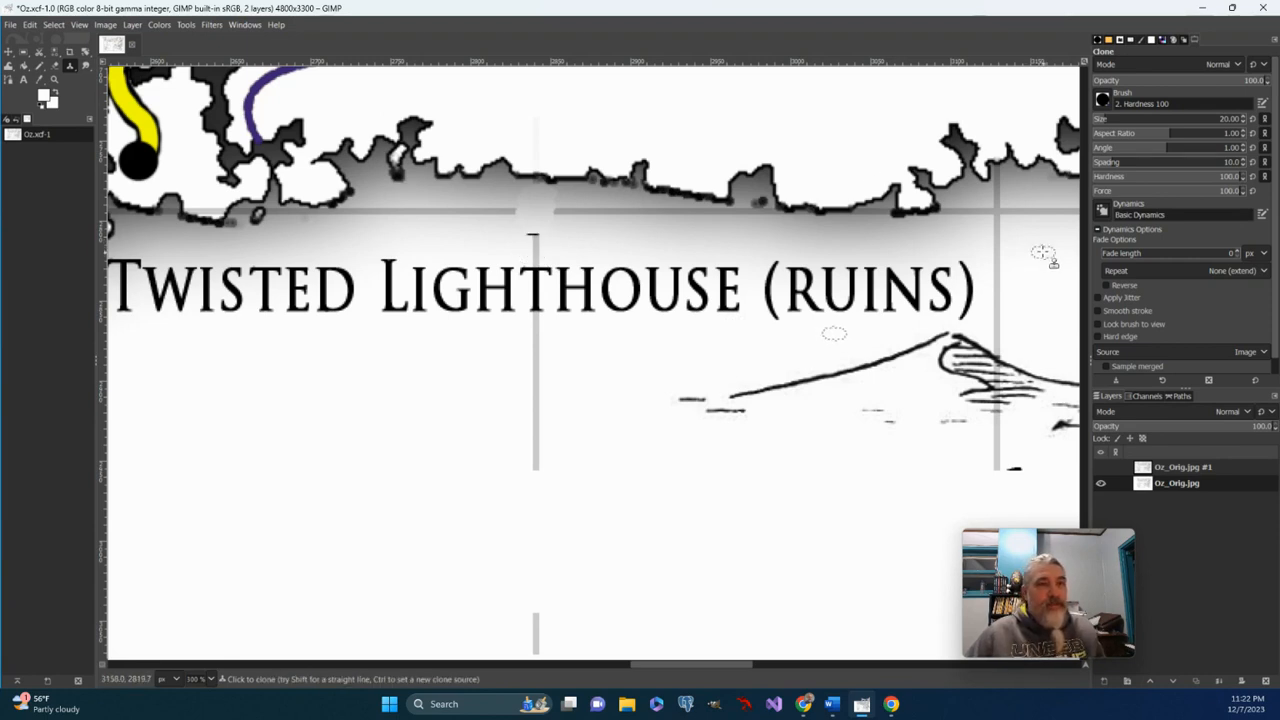
pyautogui.press('ctrl')
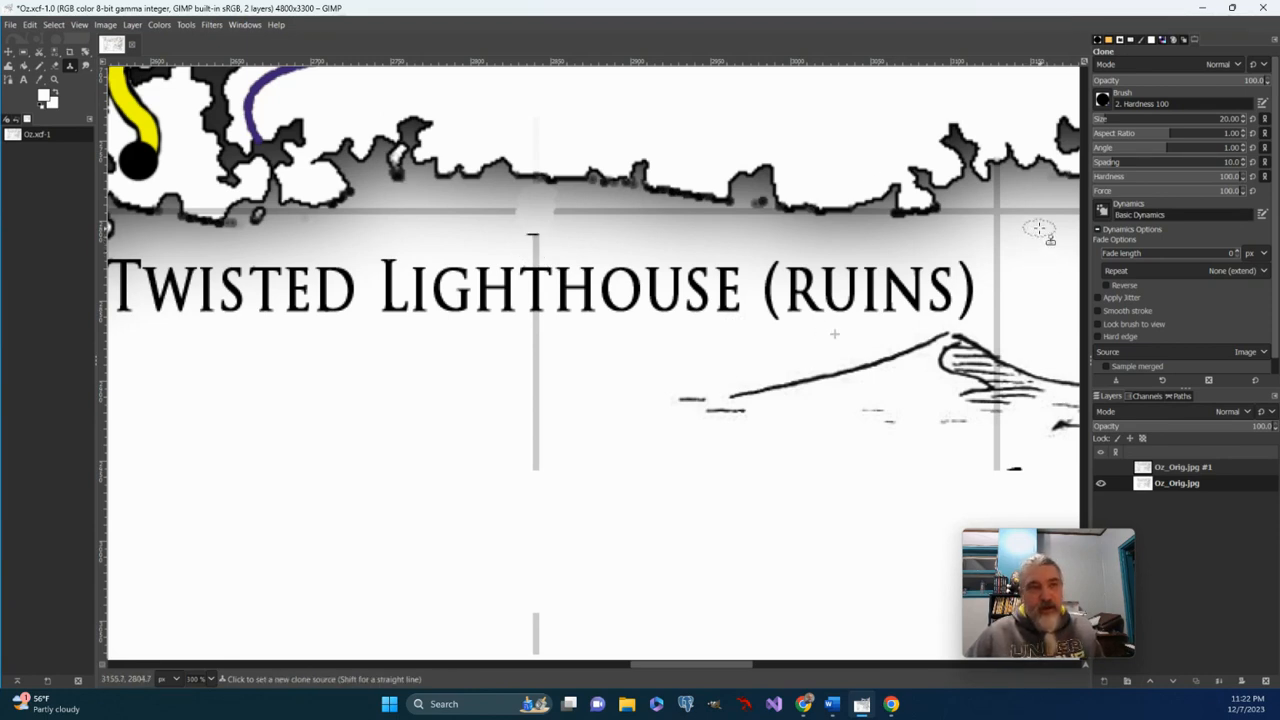
pyautogui.keyDown('ctrl'); pyautogui.click(1040, 229); pyautogui.keyUp('ctrl')
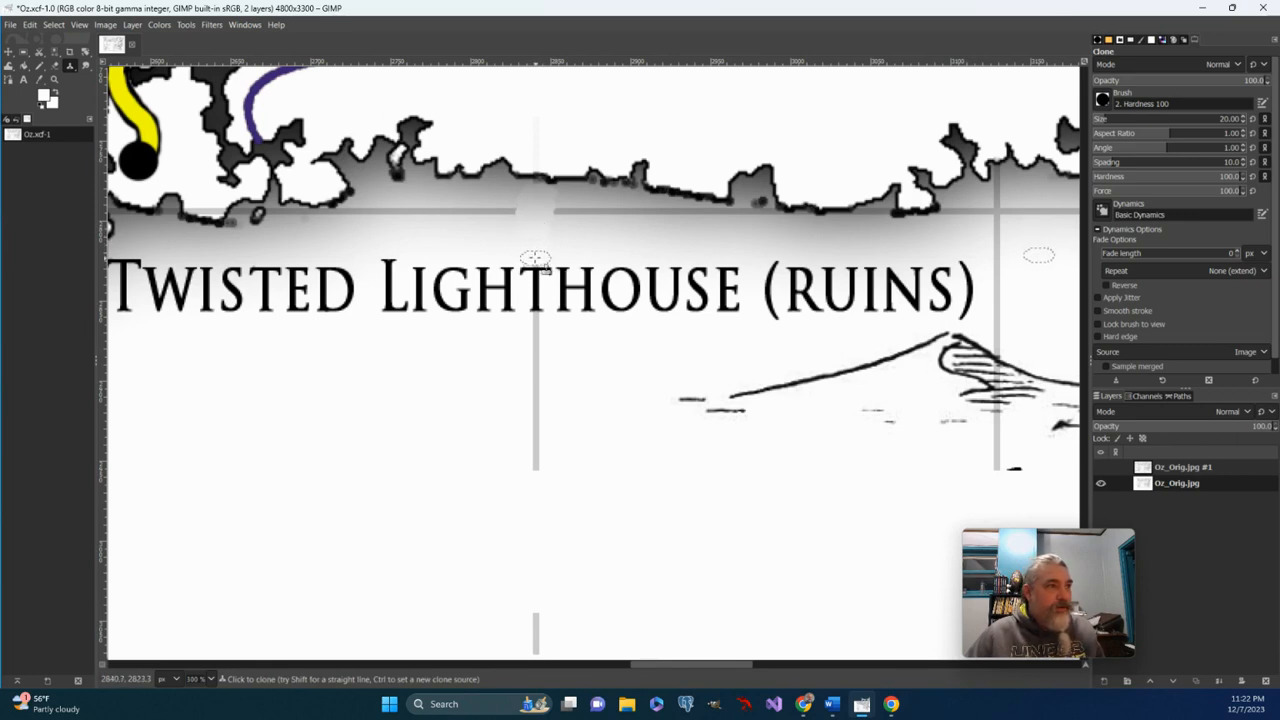
# Clone blank background over the T, H and G of LIGHTHOUSE, redoing one bad stroke.
pyautogui.moveTo(535, 258); pyautogui.dragTo(539, 365)
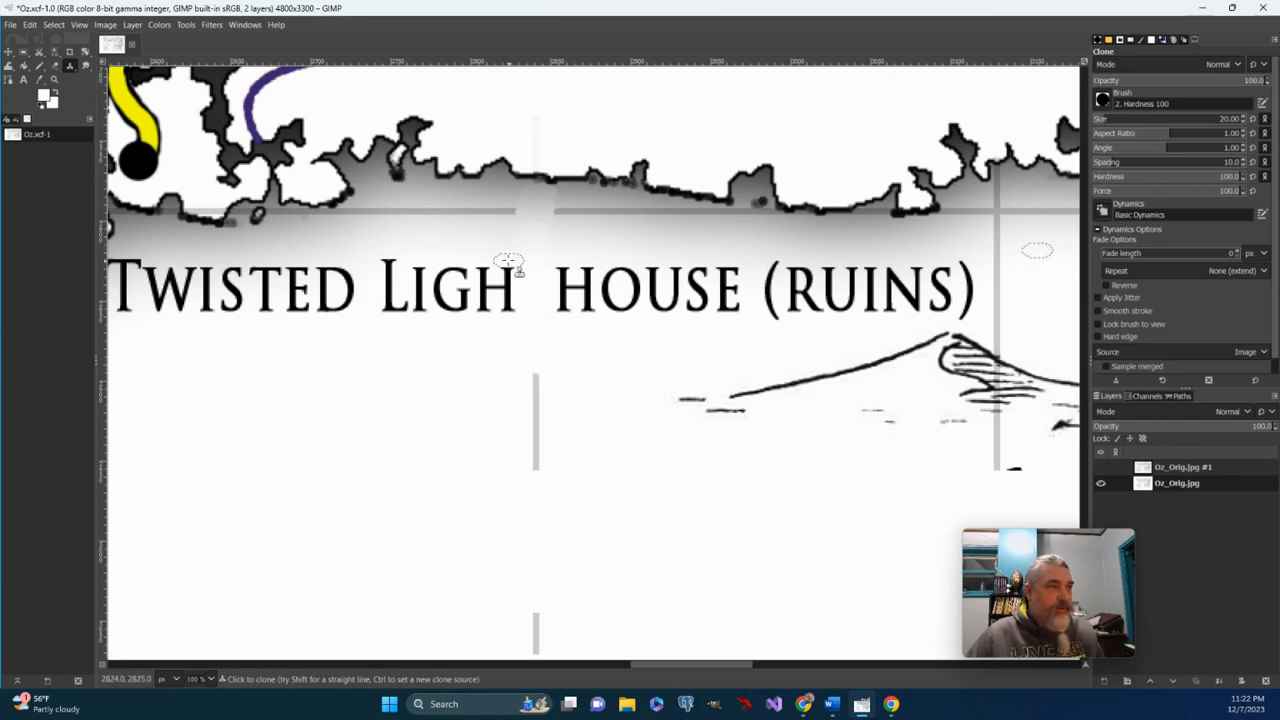
pyautogui.moveTo(507, 271); pyautogui.dragTo(511, 324)
pyautogui.moveTo(503, 258); pyautogui.dragTo(506, 316)
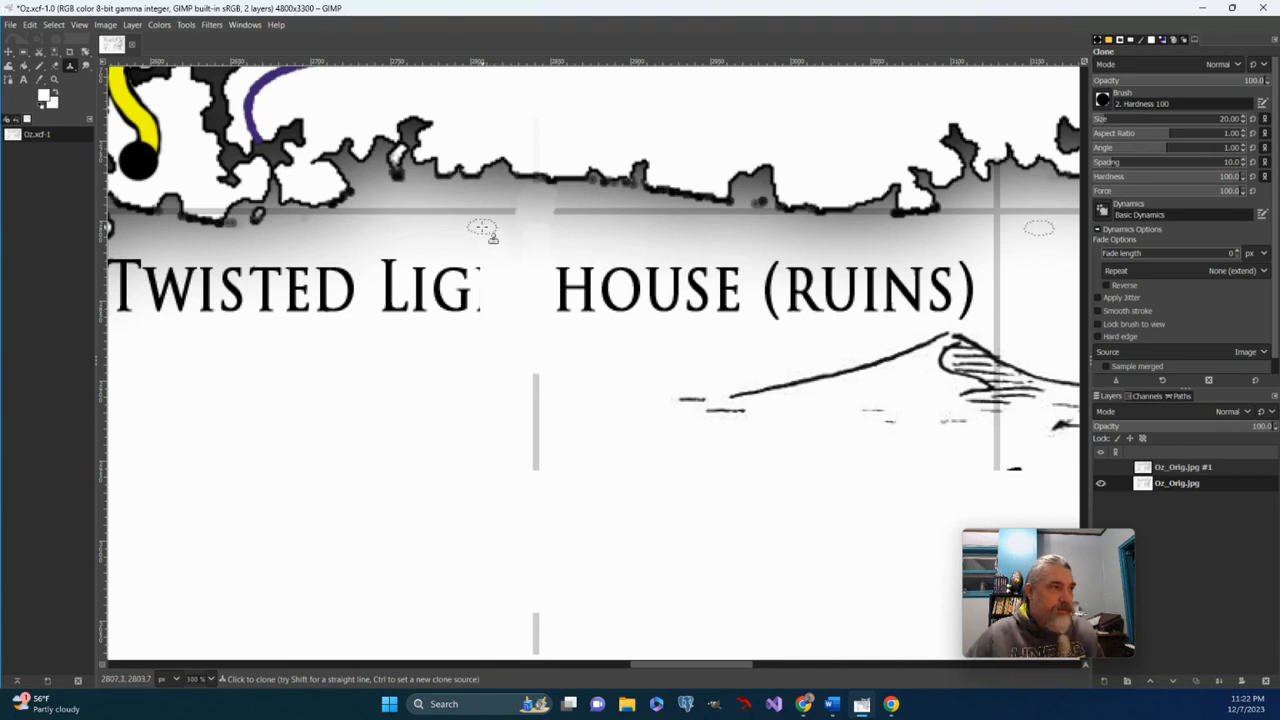
pyautogui.moveTo(481, 234); pyautogui.dragTo(478, 331)
pyautogui.moveTo(473, 239); pyautogui.dragTo(468, 340)
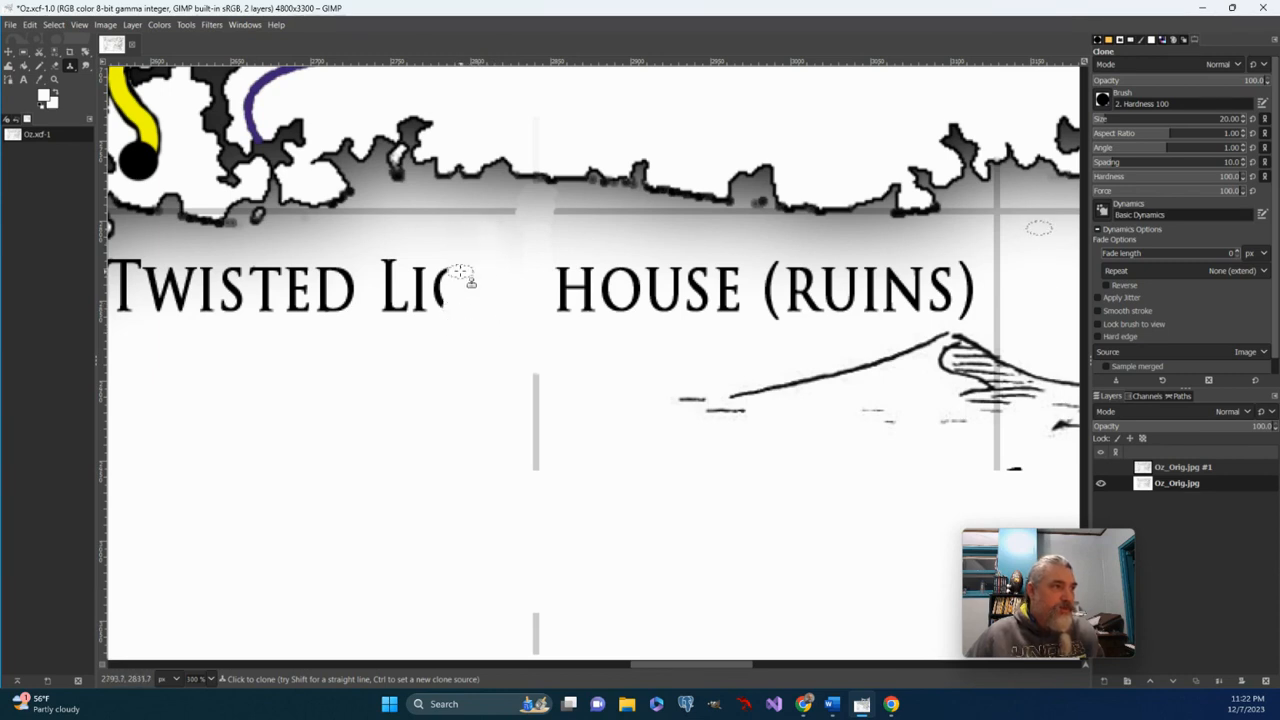
pyautogui.moveTo(443, 252); pyautogui.dragTo(440, 312)
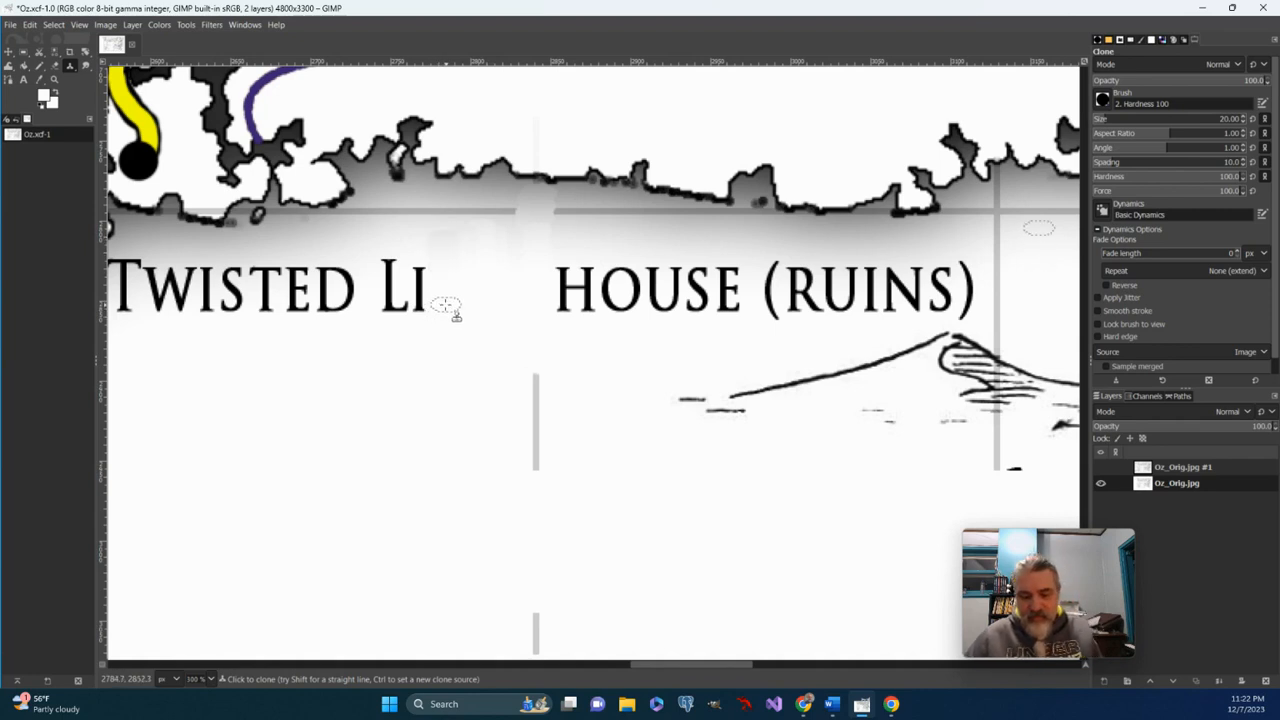
pyautogui.hotkey('ctrl', 'z')
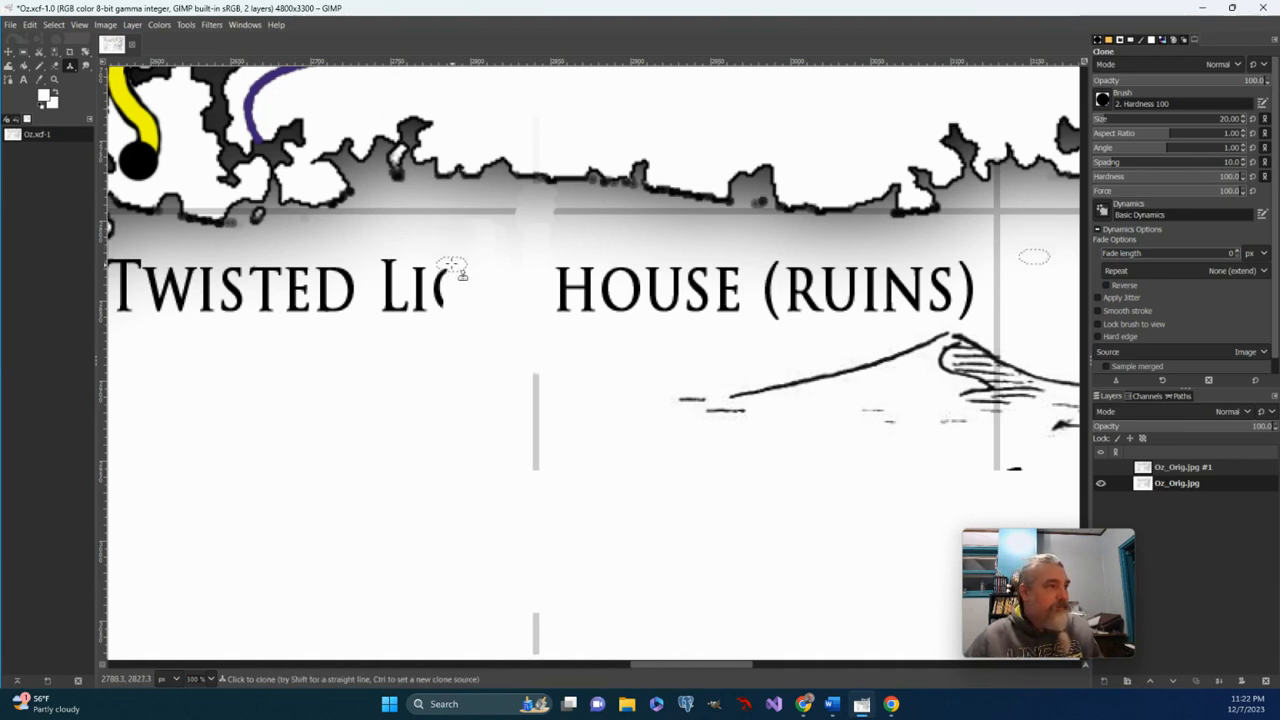
pyautogui.moveTo(456, 262); pyautogui.dragTo(451, 355)
# Clone out the I and L of LIGHT, undoing a stroke that clipped the L.
pyautogui.moveTo(430, 233); pyautogui.dragTo(432, 336)
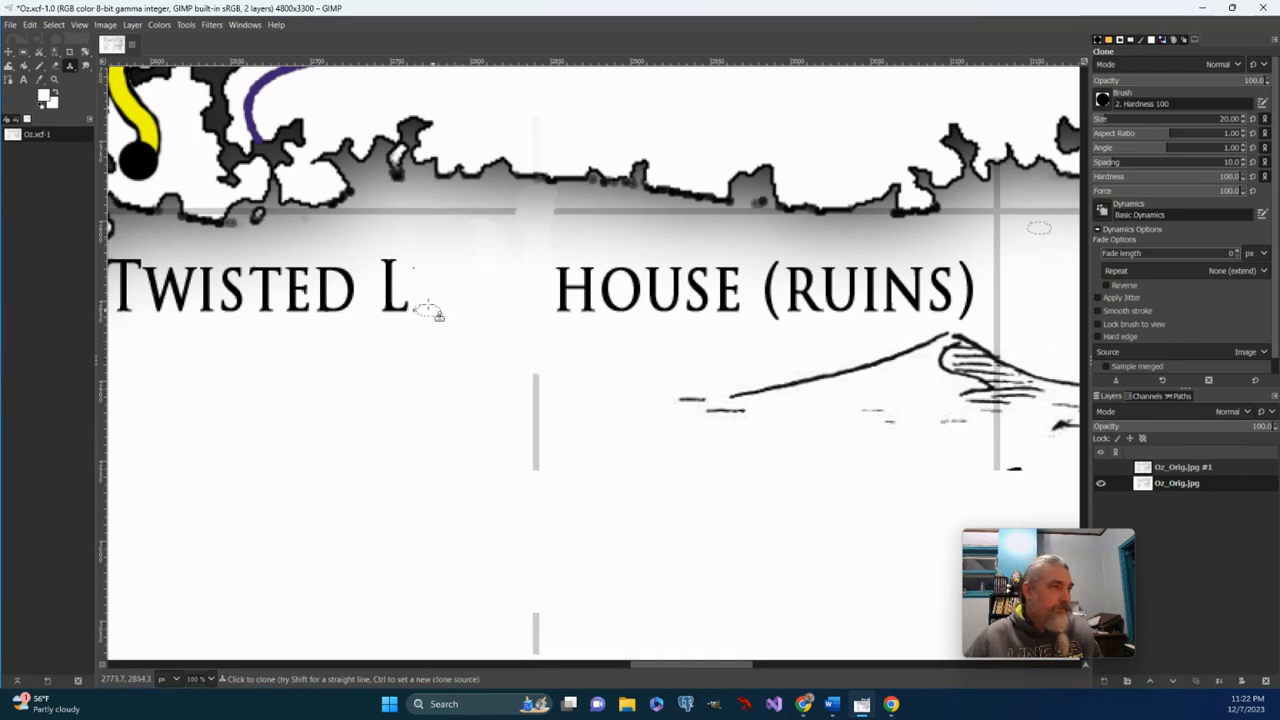
pyautogui.moveTo(416, 256); pyautogui.dragTo(424, 345)
pyautogui.hotkey('ctrl', 'z')
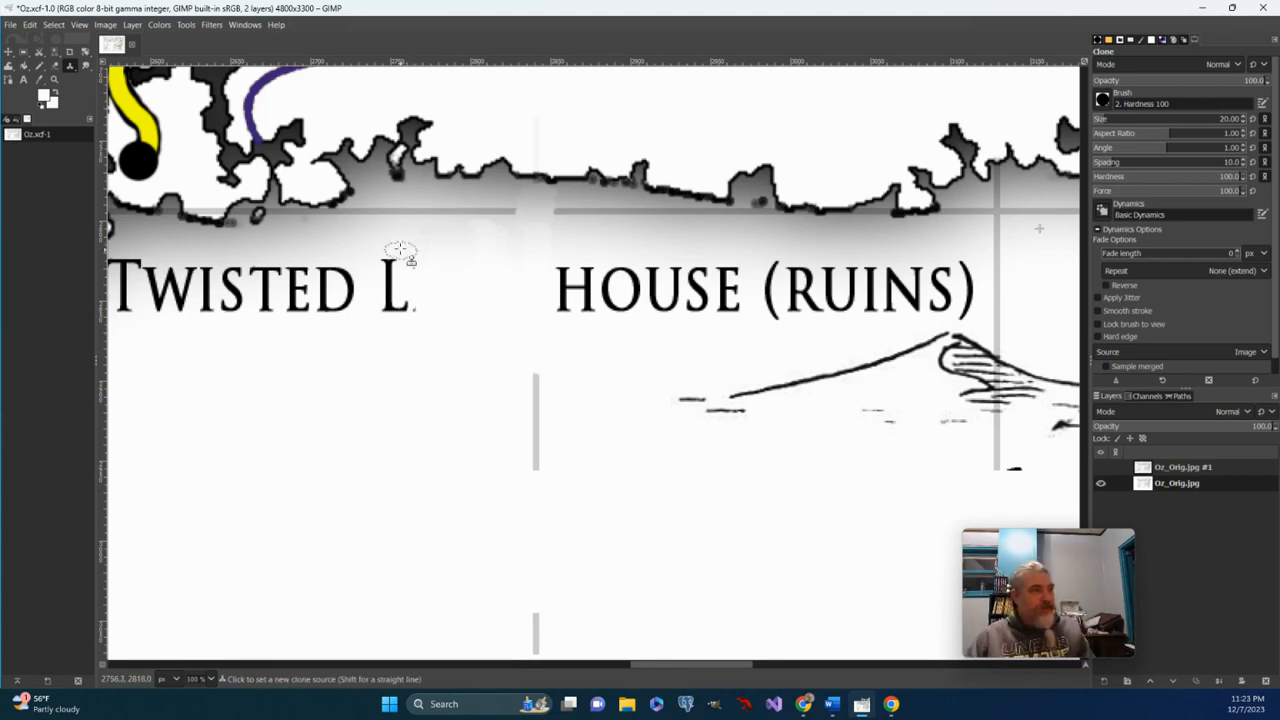
pyautogui.moveTo(412, 230); pyautogui.dragTo(416, 338)
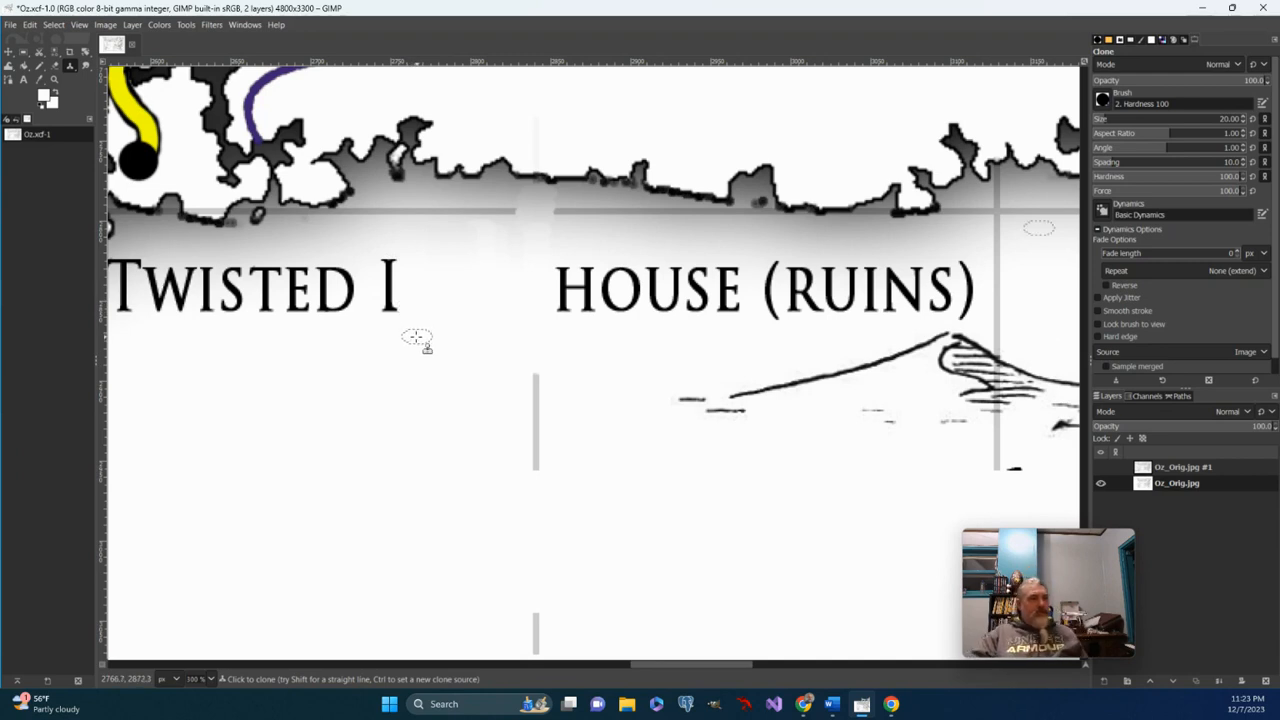